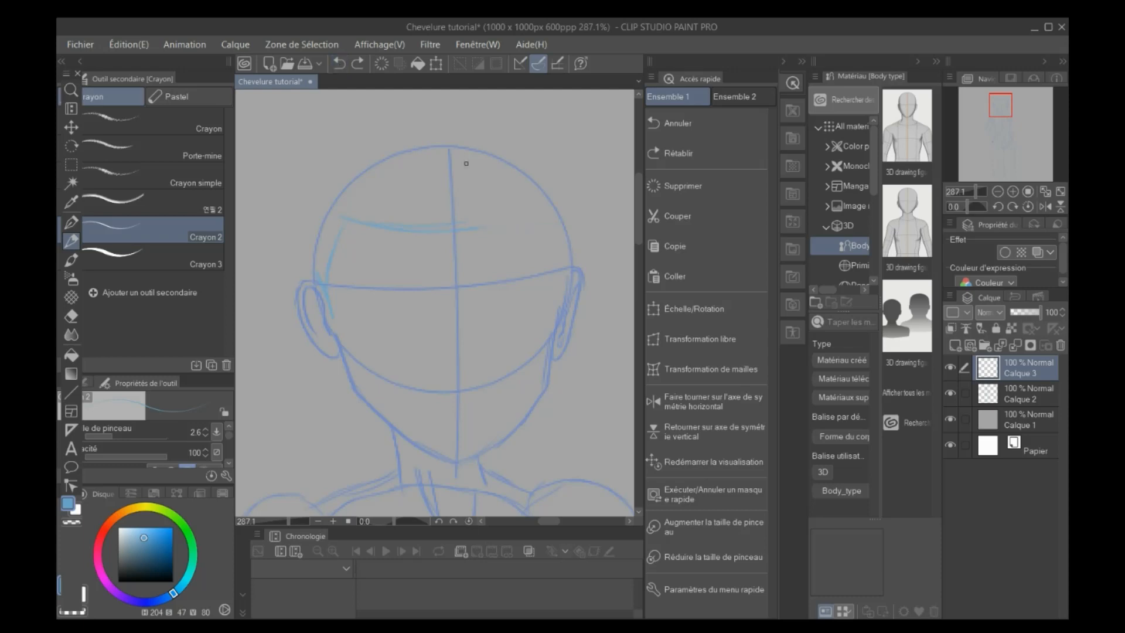
# - Extend the light-blue hairline guide across the forehead to the right side of the head
pyautogui.moveTo(473, 223); pyautogui.dragTo(523, 217)
pyautogui.moveTo(1001, 113)
pyautogui.mouseDown()
pyautogui.moveTo(1003, 121)
pyautogui.moveTo(999, 107)
pyautogui.mouseUp()
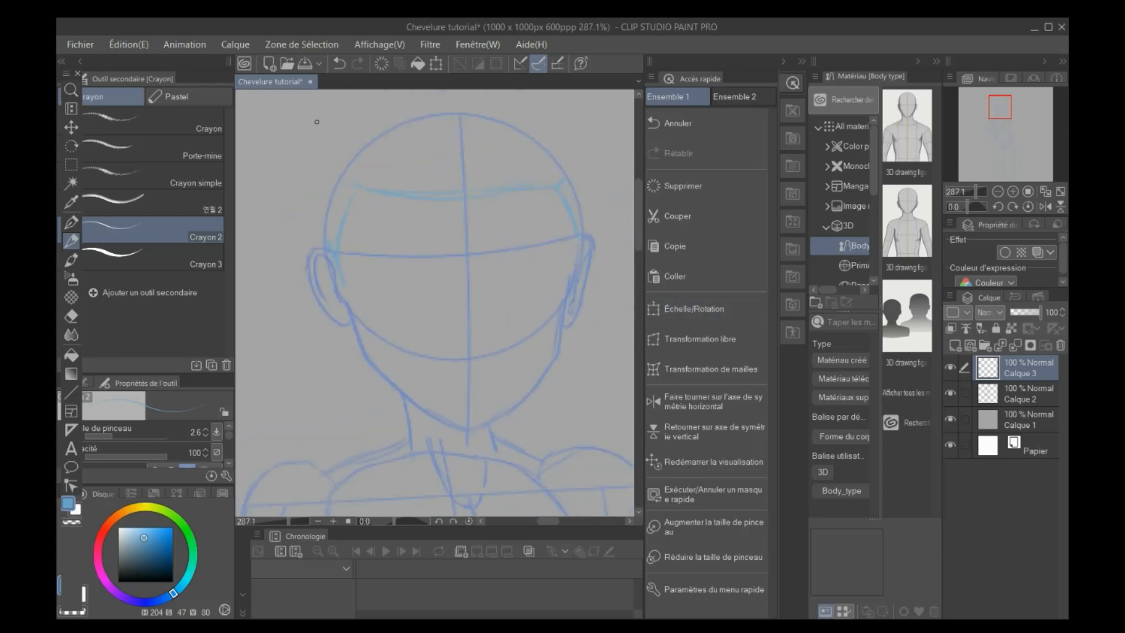
# - Import the hair photo "téléchargement" from the Downloads folder into the drawing as an image layer
pyautogui.click(81, 45)
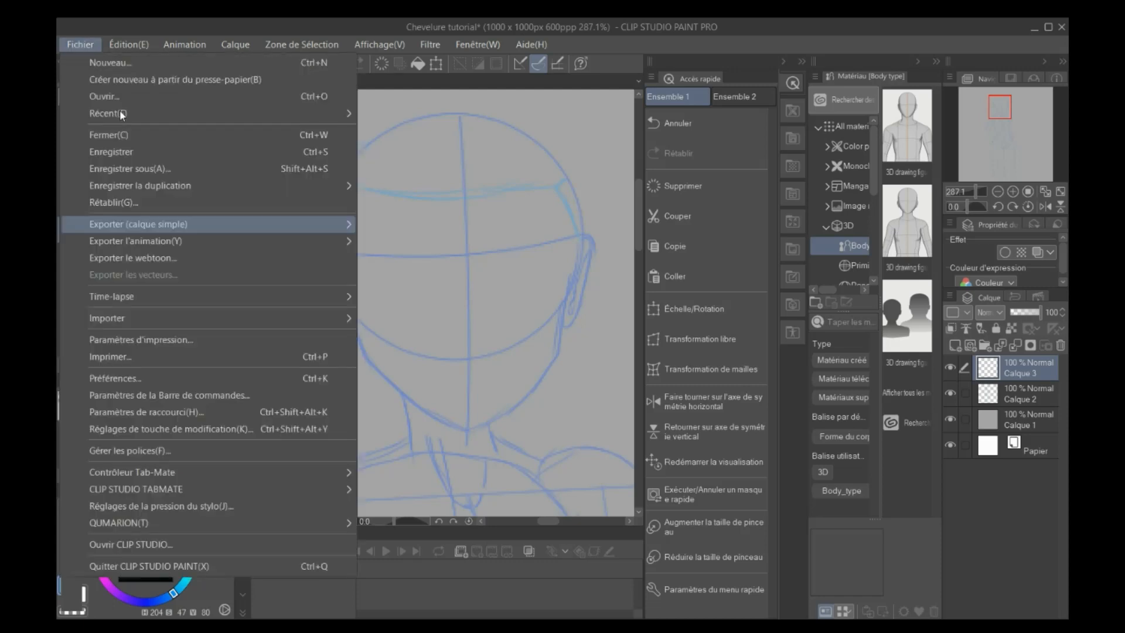
pyautogui.moveTo(216, 315)
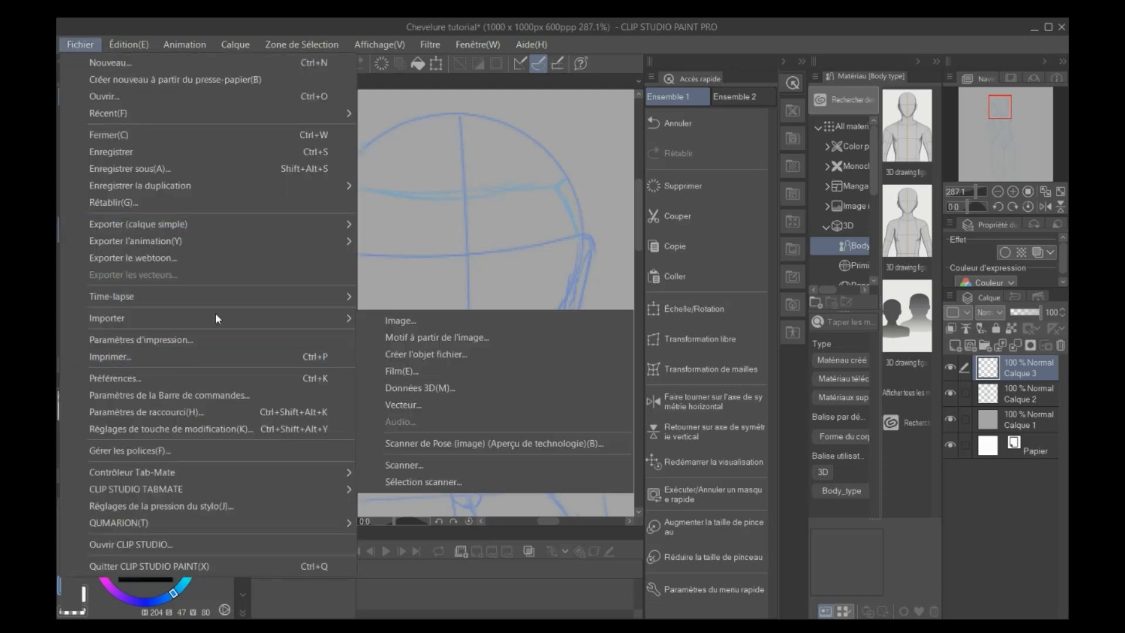
pyautogui.click(396, 321)
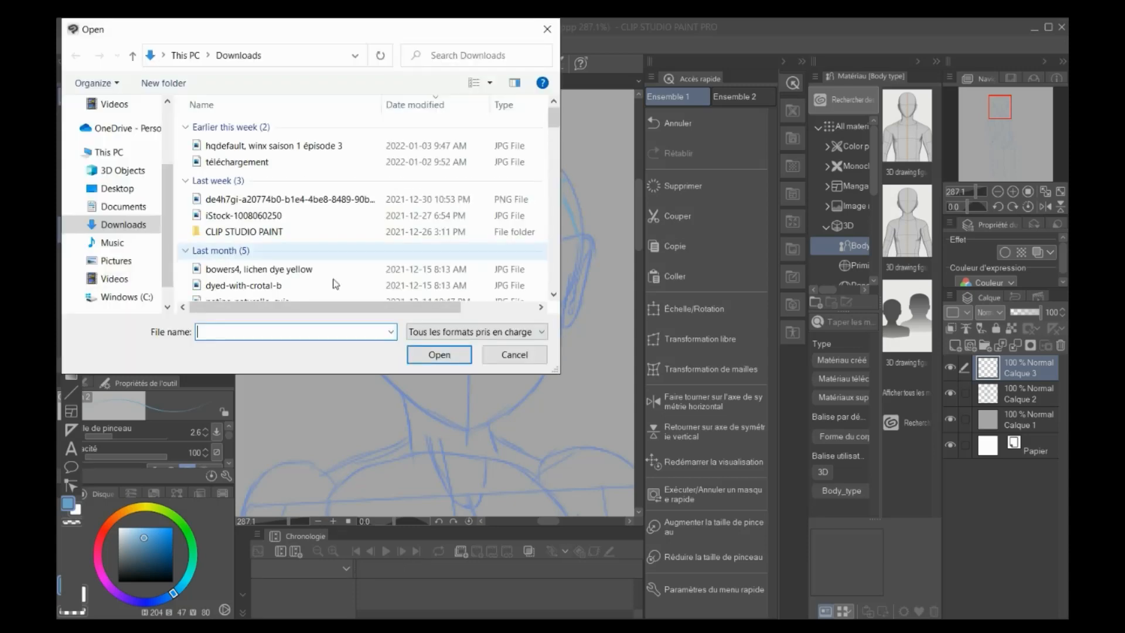
pyautogui.doubleClick(329, 161)
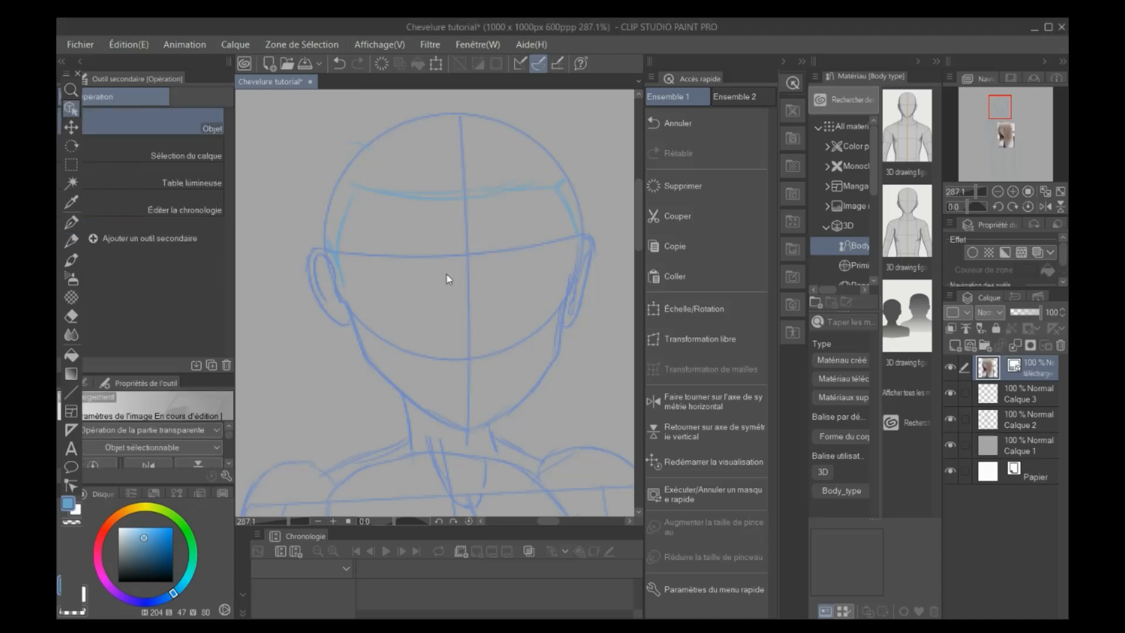
# - Reposition the imported hair photo on the canvas and hide its layer
pyautogui.click(1006, 138)
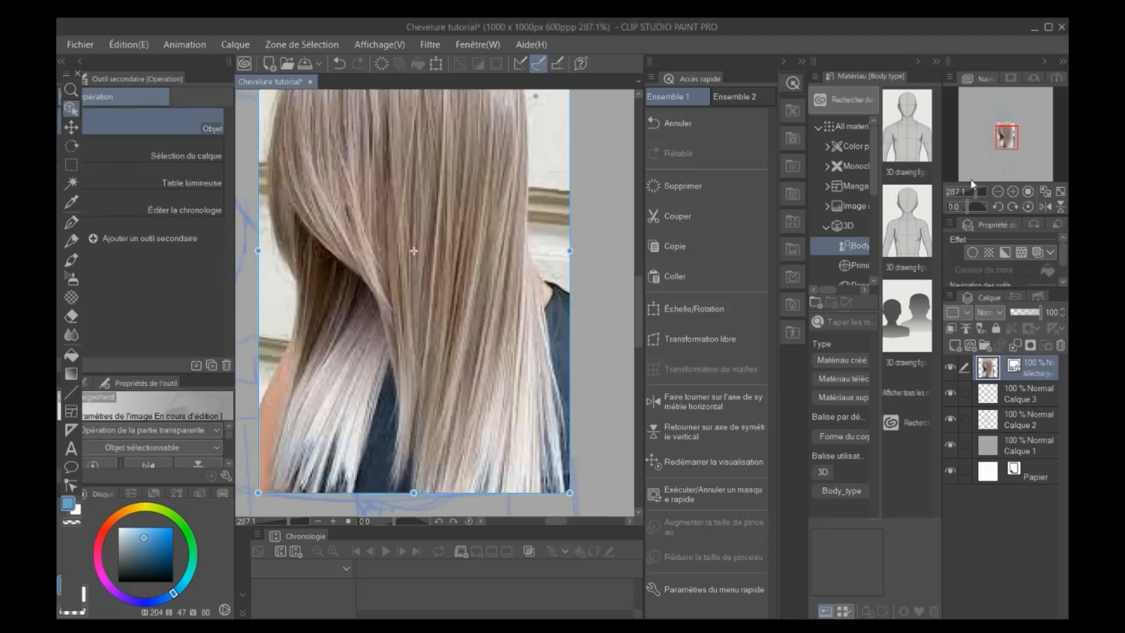
pyautogui.moveTo(970, 184); pyautogui.dragTo(960, 185)
pyautogui.moveTo(445, 267)
pyautogui.mouseDown()
pyautogui.moveTo(537, 239)
pyautogui.moveTo(596, 185)
pyautogui.mouseUp()
pyautogui.moveTo(1002, 134)
pyautogui.mouseDown()
pyautogui.moveTo(994, 115)
pyautogui.moveTo(1004, 111)
pyautogui.moveTo(1023, 140)
pyautogui.moveTo(1025, 127)
pyautogui.moveTo(1002, 110)
pyautogui.mouseUp()
pyautogui.click(975, 189)
pyautogui.click(950, 368)
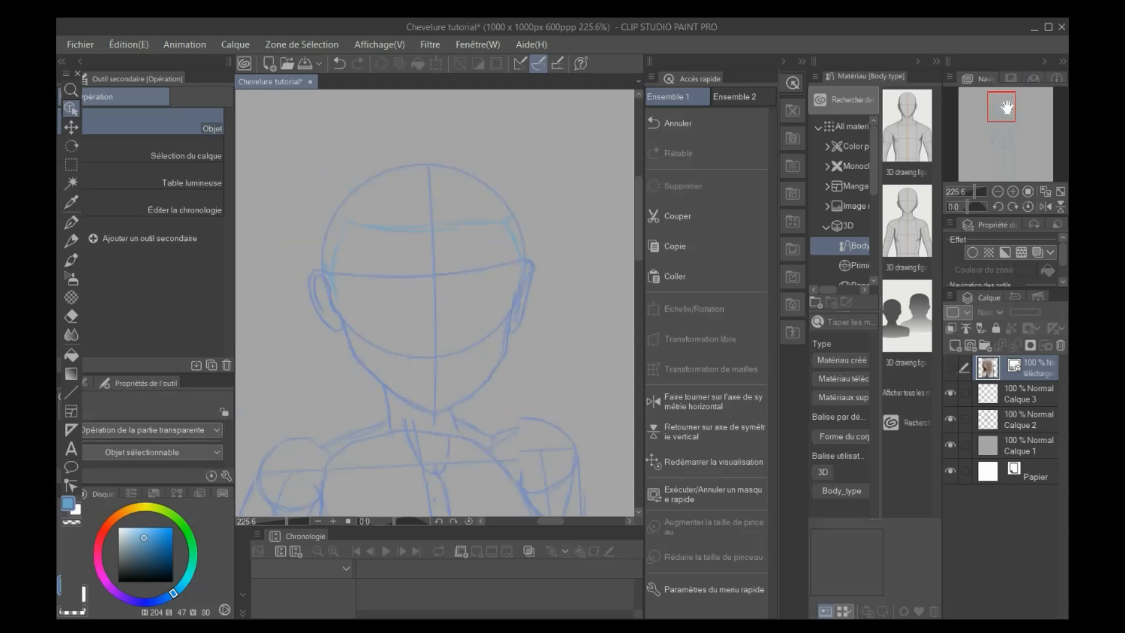
# - On Calque 3, sketch hair strands with Crayon 2 along the left side of the head, from the crown to below the ear
pyautogui.click(66, 243)
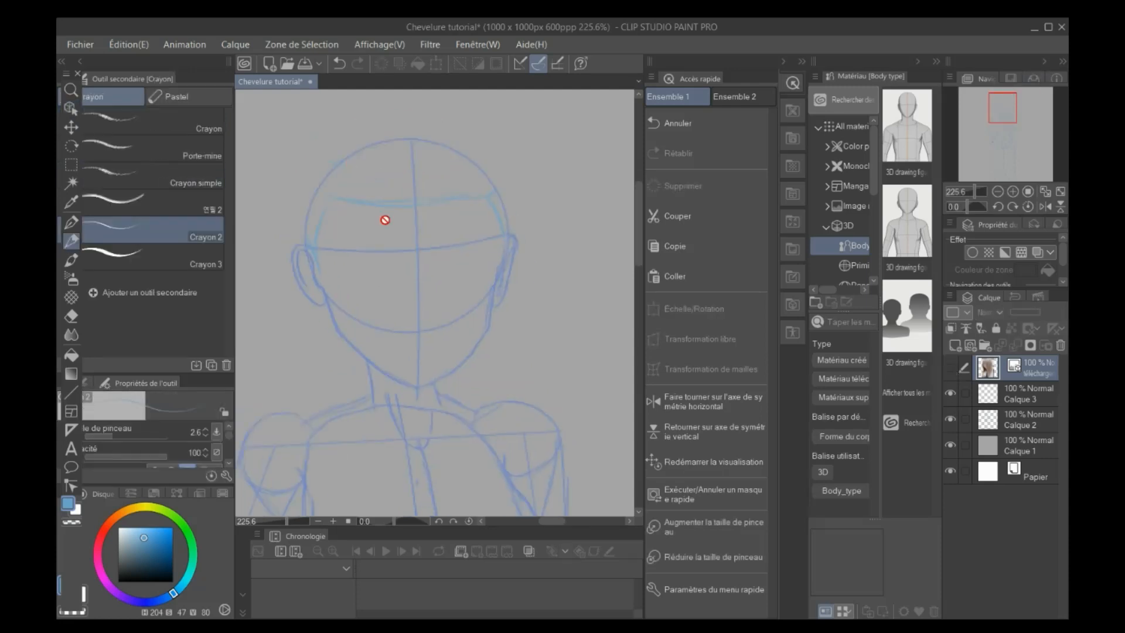
pyautogui.click(993, 395)
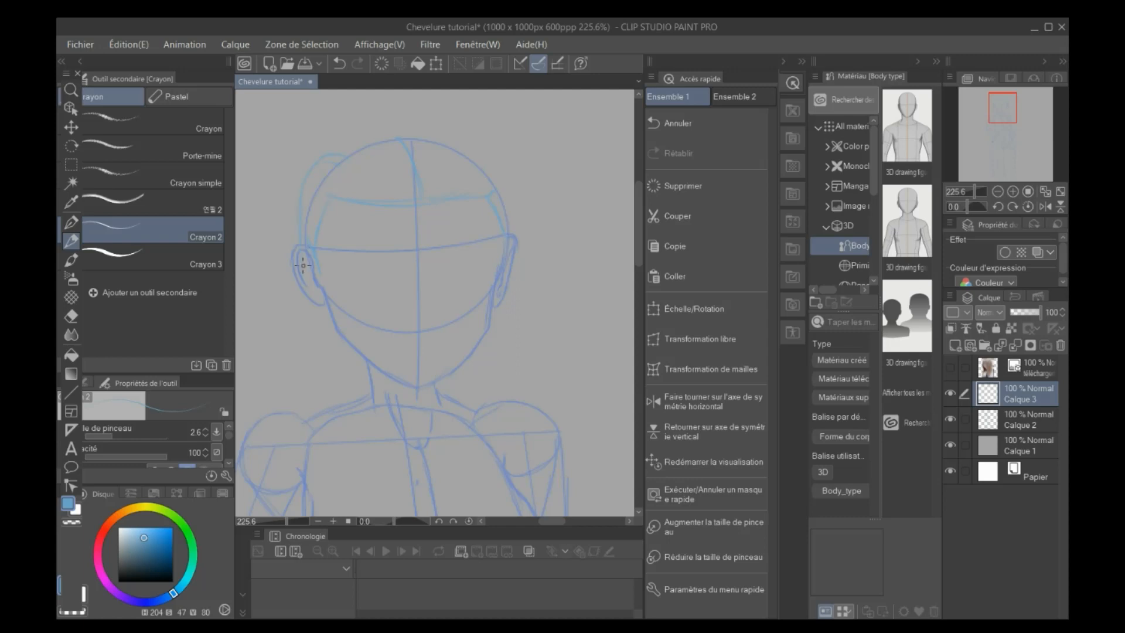
pyautogui.click(339, 63)
pyautogui.click(336, 62)
pyautogui.moveTo(357, 156); pyautogui.dragTo(375, 152)
pyautogui.moveTo(315, 288); pyautogui.dragTo(334, 349)
# - Sketch the long strands falling from the hairline to the jaw on the face's left side, plus a short pointed lock at mid-forehead
pyautogui.moveTo(396, 221); pyautogui.dragTo(363, 296)
pyautogui.moveTo(381, 246); pyautogui.dragTo(359, 296)
pyautogui.click(338, 64)
pyautogui.moveTo(370, 220); pyautogui.dragTo(368, 319)
pyautogui.moveTo(326, 352); pyautogui.dragTo(346, 385)
pyautogui.moveTo(375, 198); pyautogui.dragTo(366, 321)
pyautogui.moveTo(375, 201); pyautogui.dragTo(406, 246)
# - Sketch the fringe and side strands on the right of the face, from the hairline down past the ear
pyautogui.moveTo(441, 193); pyautogui.dragTo(483, 279)
pyautogui.moveTo(454, 167); pyautogui.dragTo(528, 226)
pyautogui.moveTo(495, 188); pyautogui.dragTo(530, 305)
pyautogui.click(340, 64)
pyautogui.moveTo(462, 174); pyautogui.dragTo(492, 195)
pyautogui.moveTo(517, 274); pyautogui.dragTo(499, 354)
pyautogui.moveTo(470, 257); pyautogui.dragTo(489, 353)
# - Sketch the outer hair contour with Crayon 2, slightly above the skull from the left ear over the crown to the right ear
pyautogui.moveTo(364, 133); pyautogui.dragTo(318, 160)
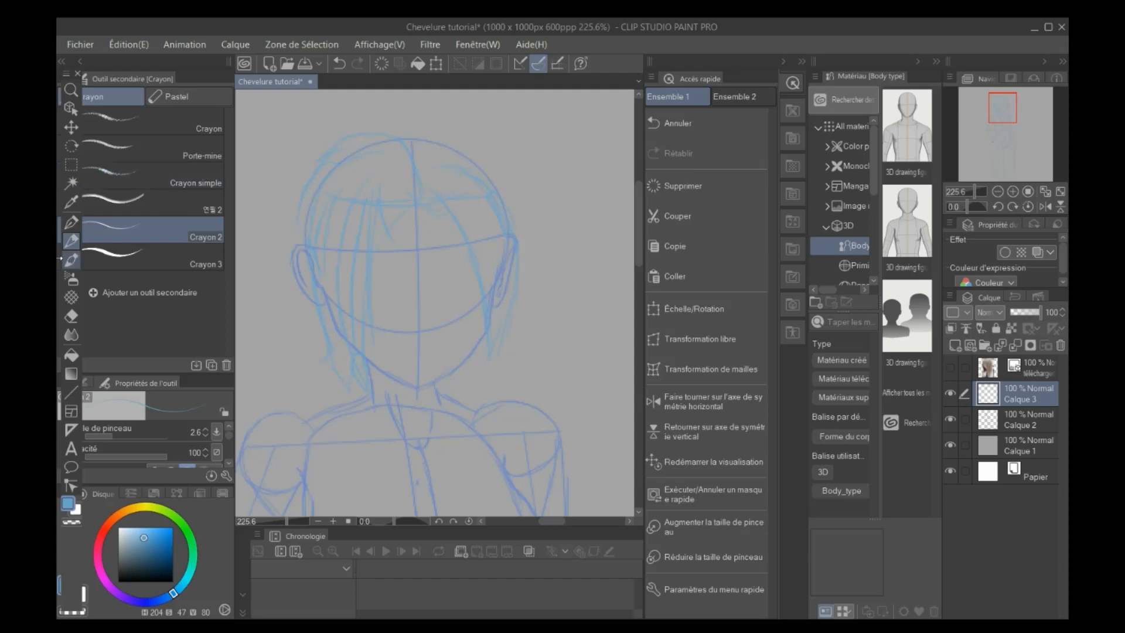
pyautogui.click(74, 316)
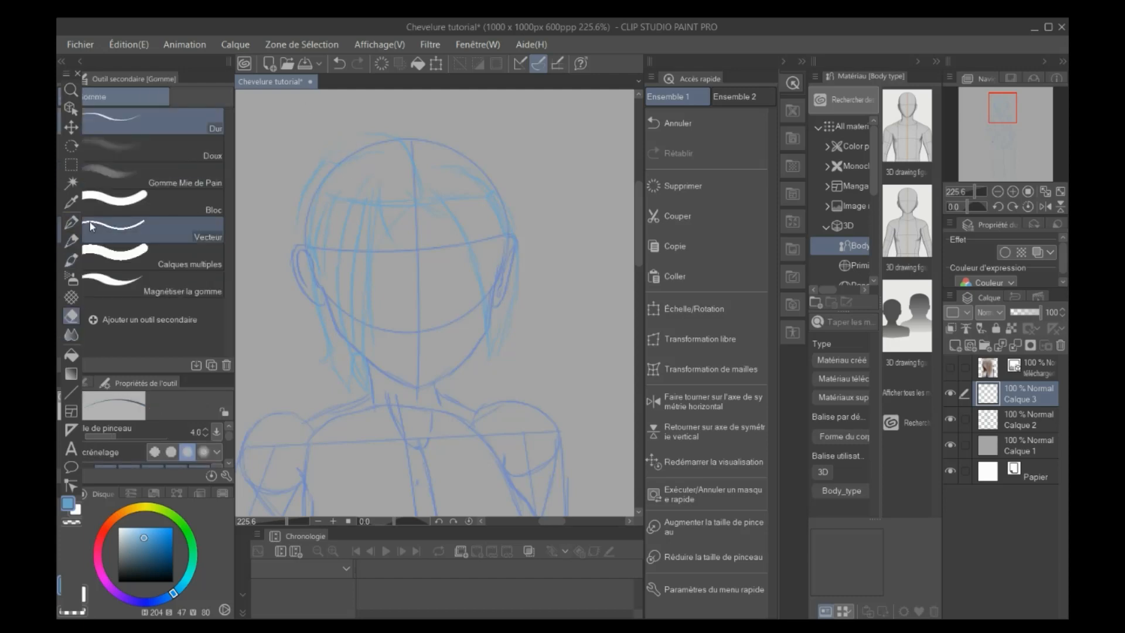
pyautogui.click(71, 241)
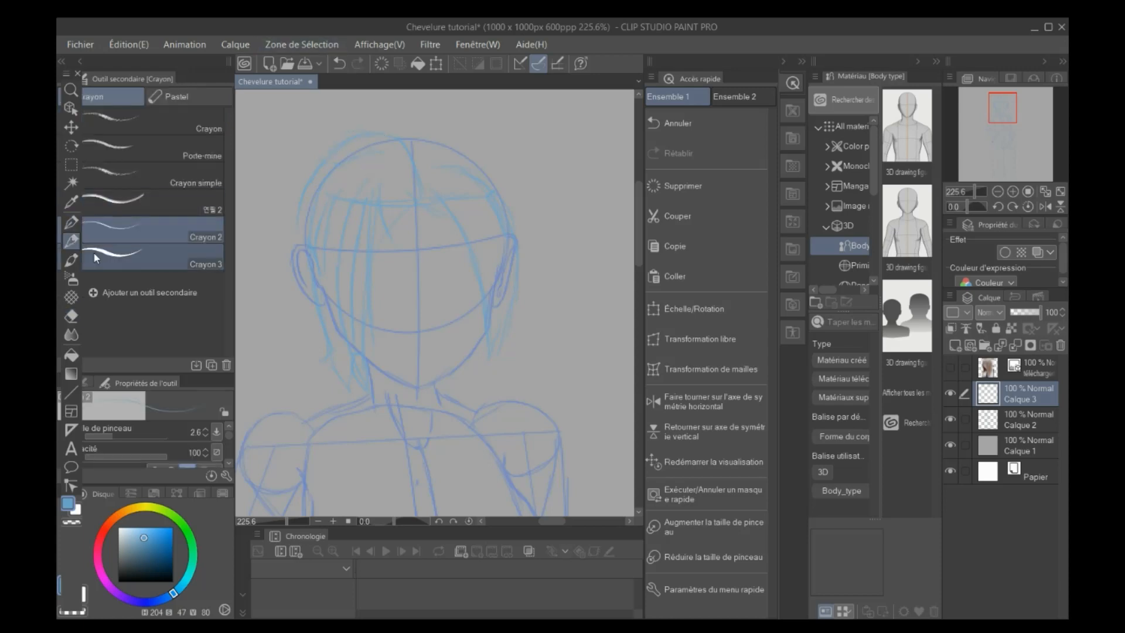
pyautogui.click(72, 316)
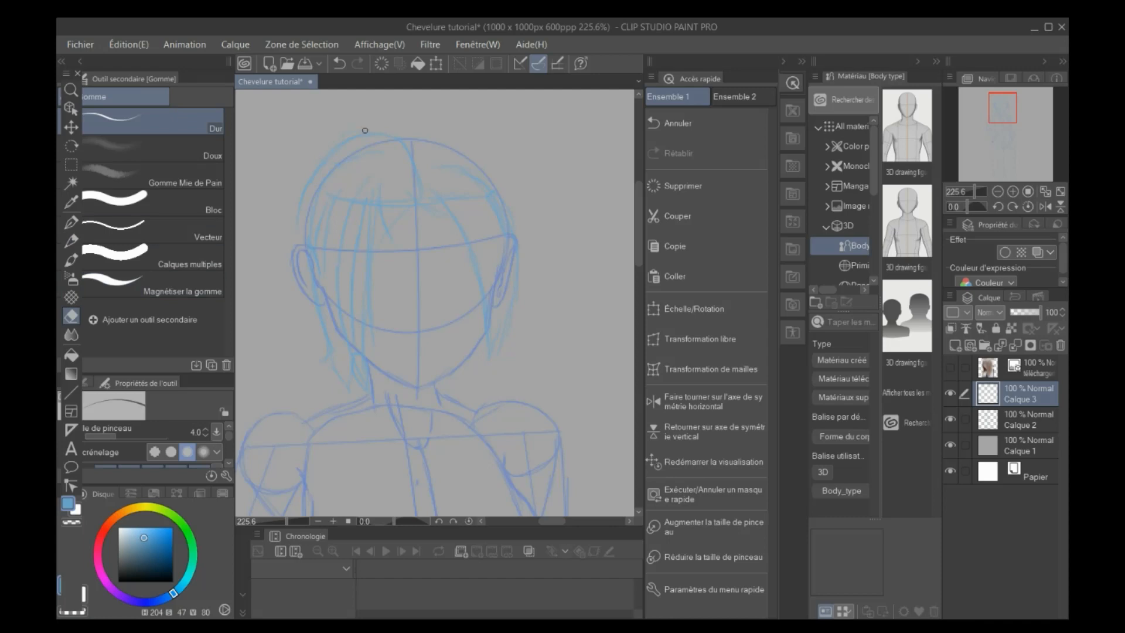
pyautogui.click(71, 240)
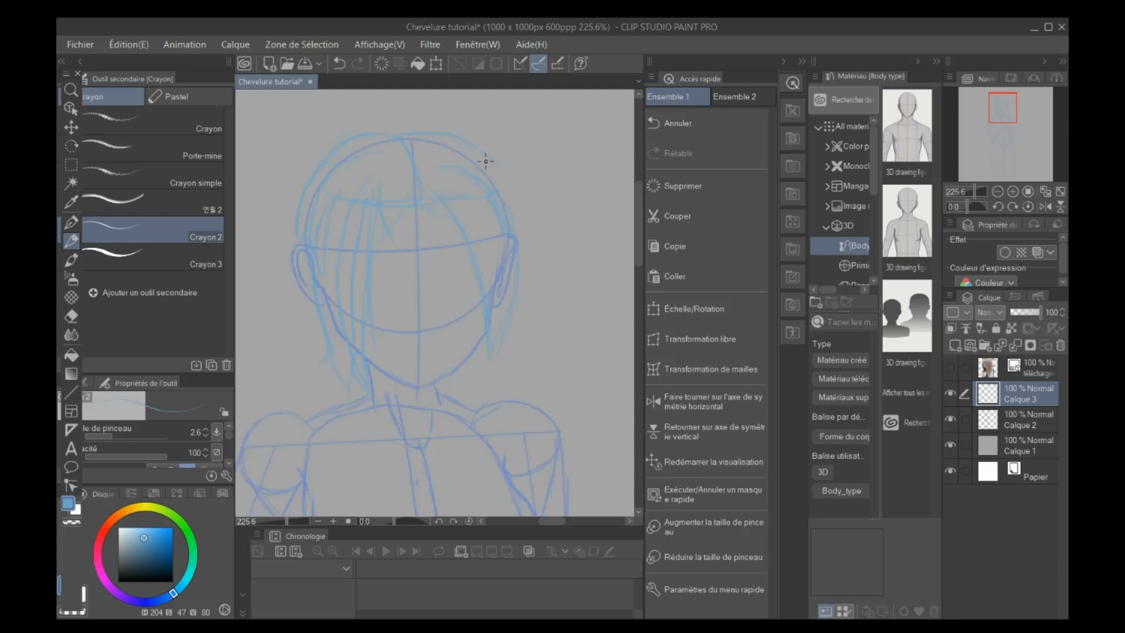
pyautogui.moveTo(495, 167); pyautogui.dragTo(521, 234)
pyautogui.moveTo(296, 225); pyautogui.dragTo(298, 243)
# - Turn on time-lapse recording for the drawing
pyautogui.click(80, 45)
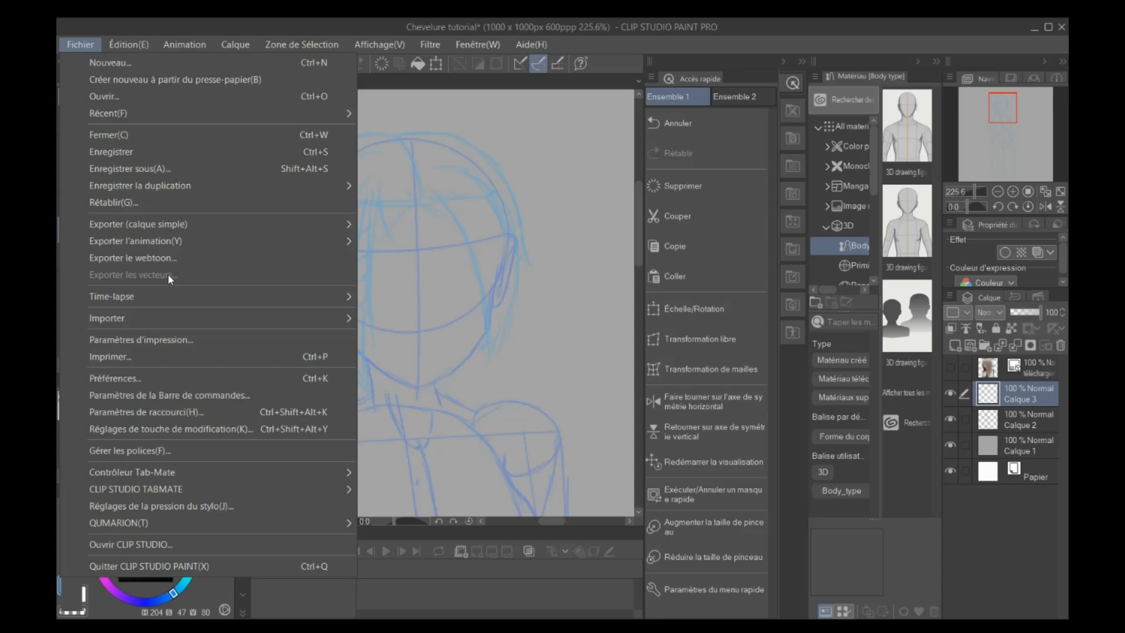
pyautogui.moveTo(175, 246)
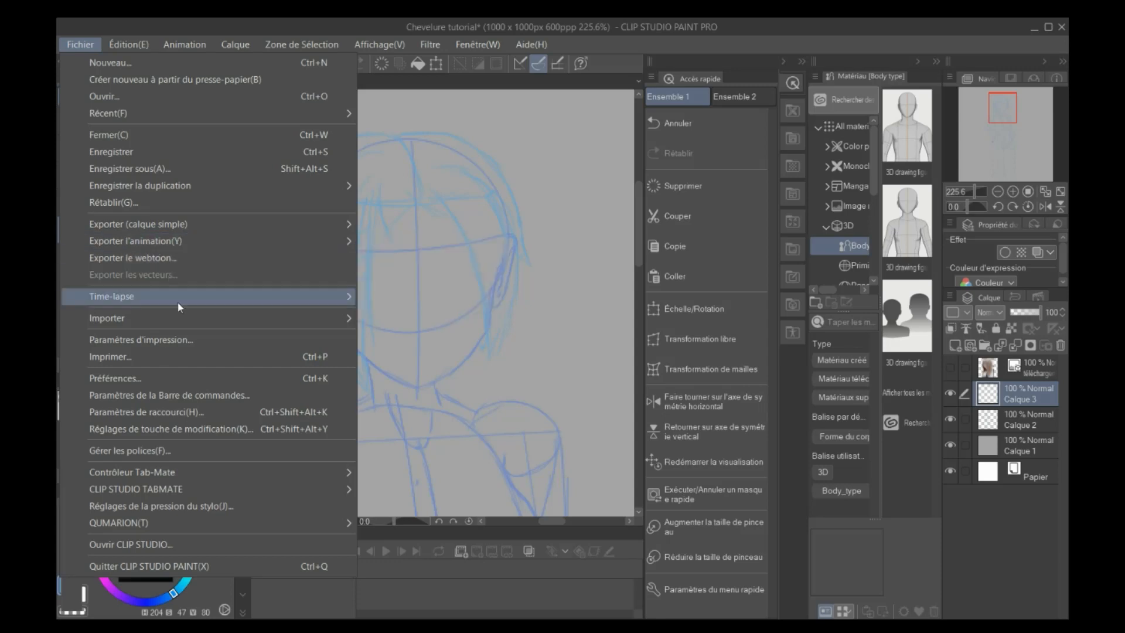
pyautogui.moveTo(287, 295)
pyautogui.click(388, 298)
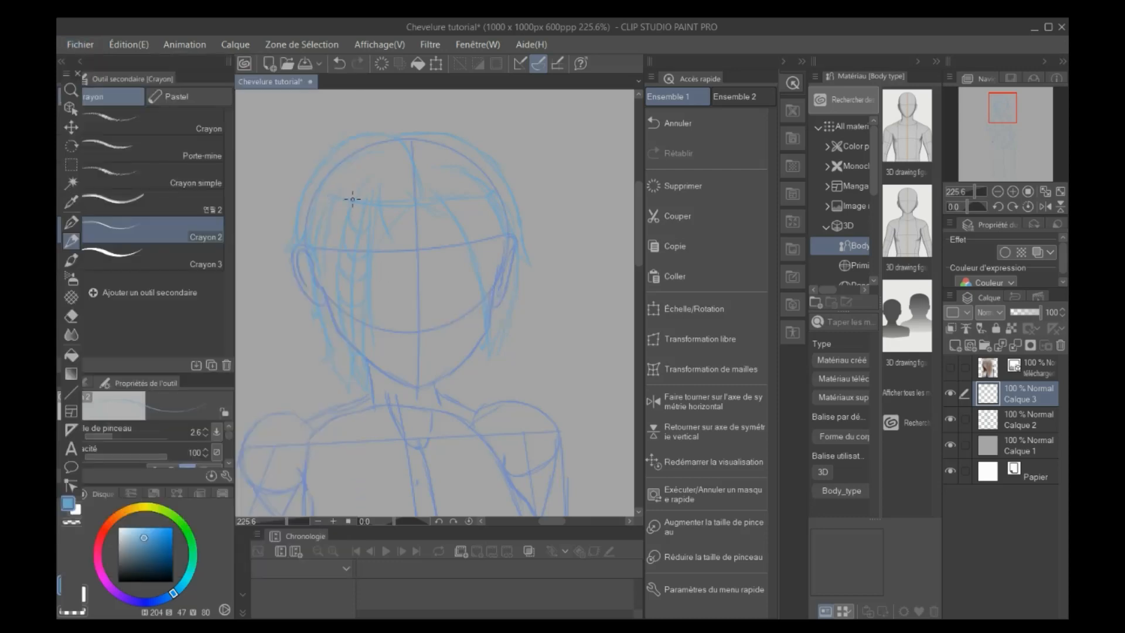
# - Try erasing the hair sketch on the left side of the head with the Bloc eraser, and undo it
pyautogui.click(71, 316)
pyautogui.click(181, 201)
pyautogui.moveTo(368, 119)
pyautogui.mouseDown()
pyautogui.moveTo(290, 237)
pyautogui.moveTo(311, 193)
pyautogui.moveTo(356, 176)
pyautogui.moveTo(361, 250)
pyautogui.moveTo(395, 164)
pyautogui.mouseUp()
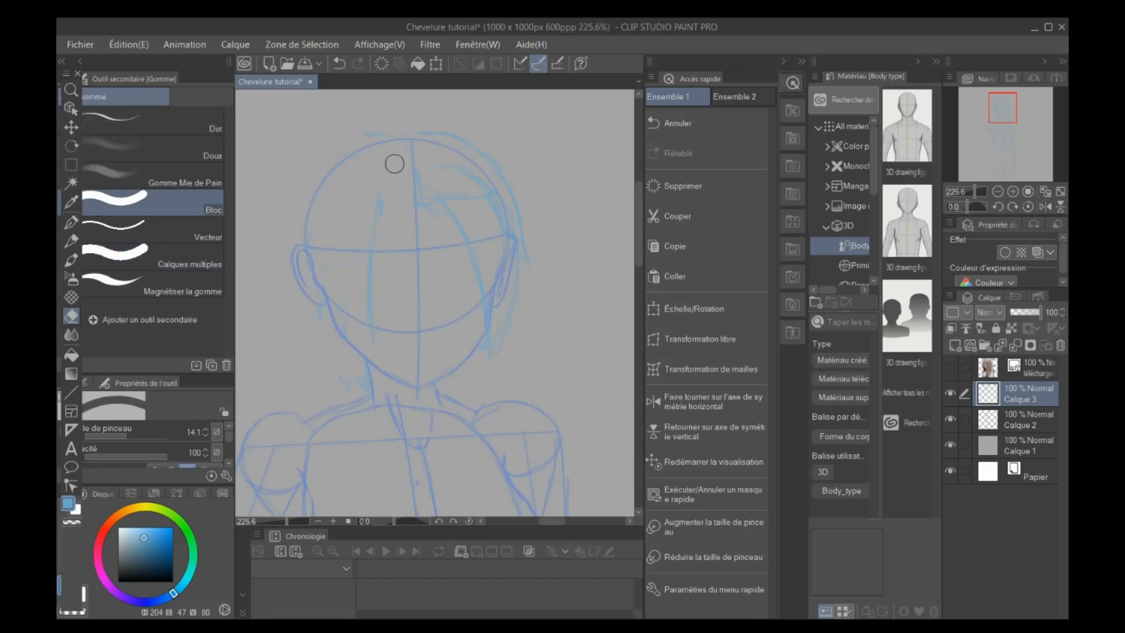
pyautogui.click(338, 63)
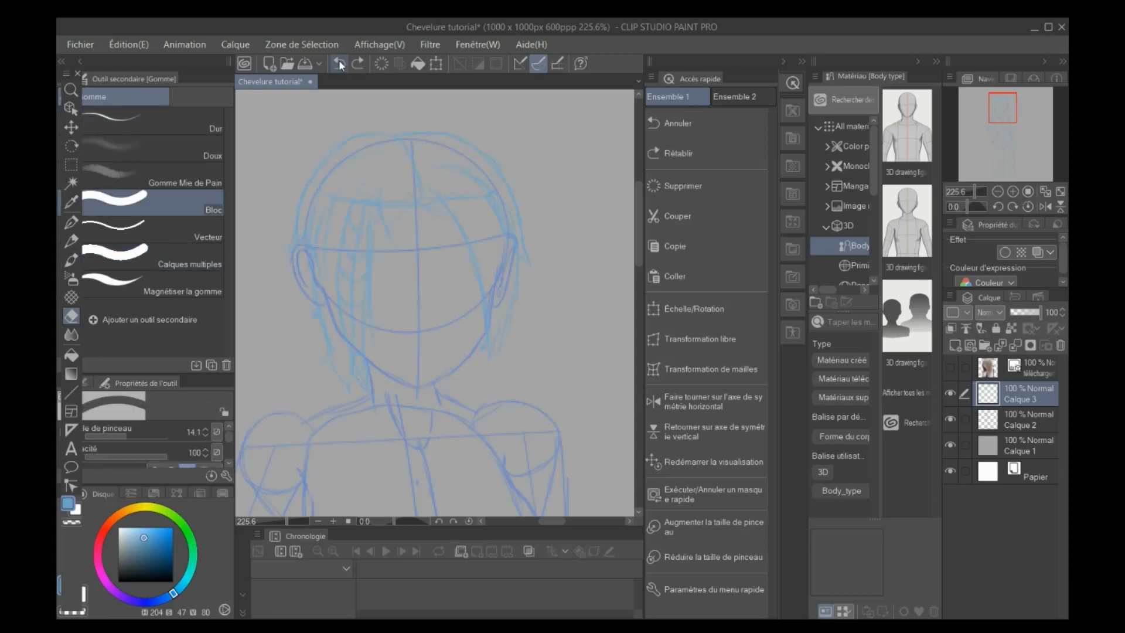
# - Add a new layer above the hair sketch and set the drawing colour to a very dark green
pyautogui.click(954, 345)
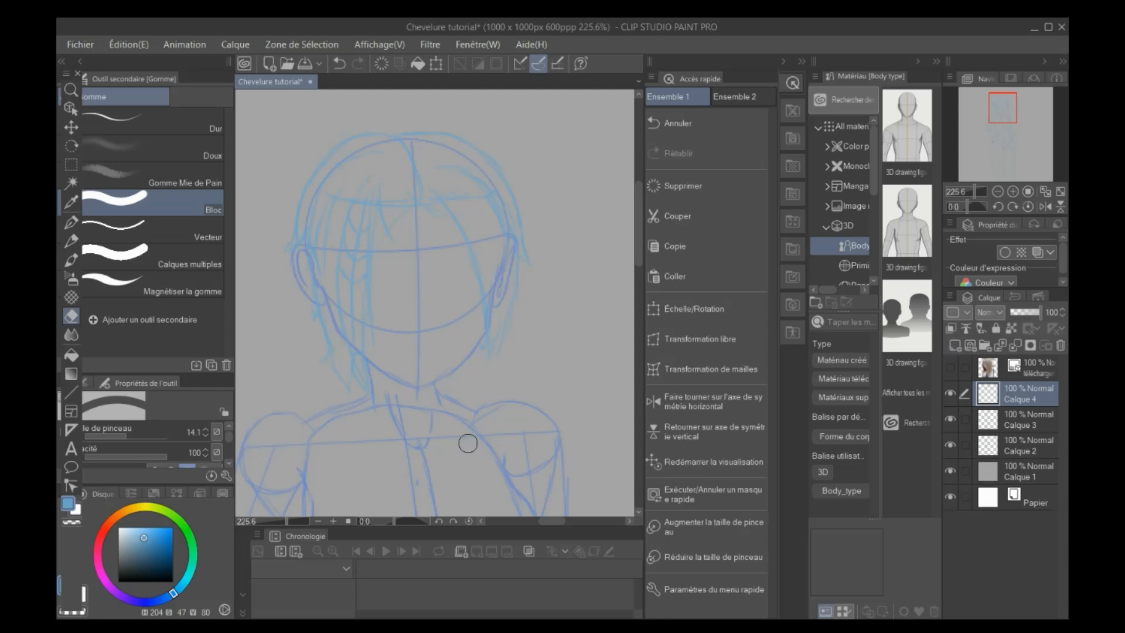
pyautogui.click(186, 529)
pyautogui.click(131, 574)
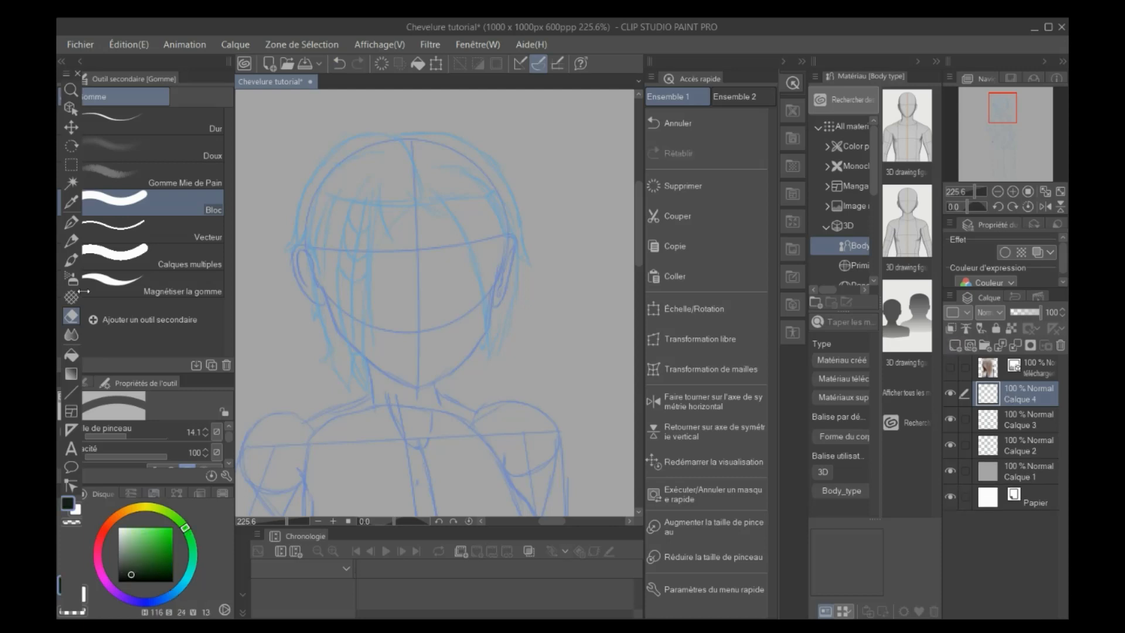
# - Ink thin strands with Plume G on the left fringe, the mid-forehead lock and the right side of the face
pyautogui.click(71, 222)
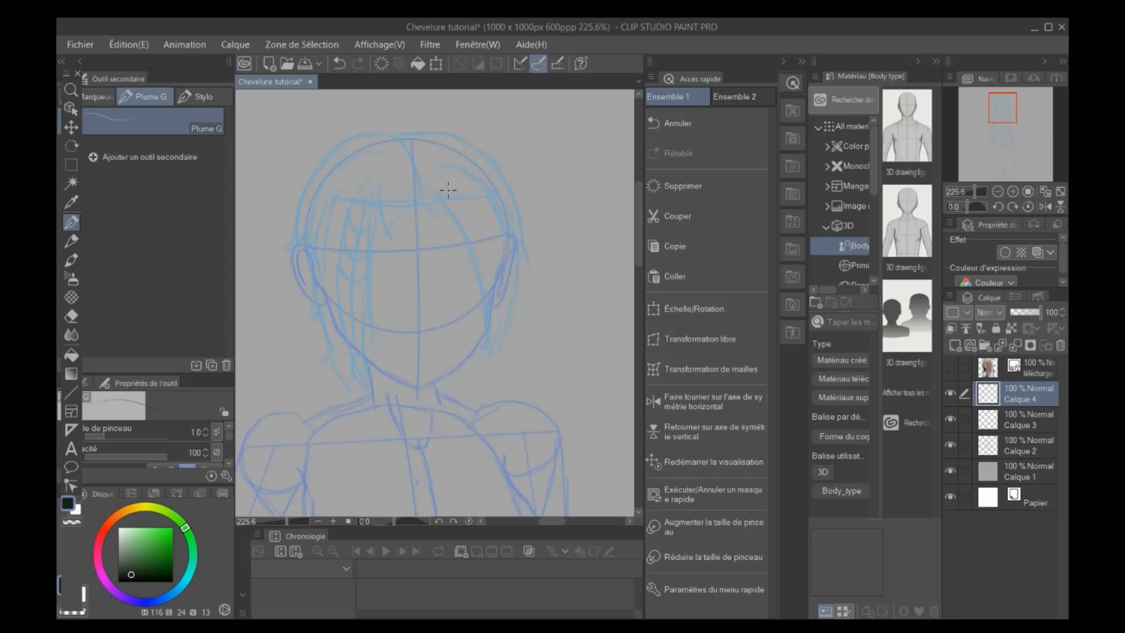
pyautogui.moveTo(401, 188); pyautogui.dragTo(406, 208)
pyautogui.moveTo(353, 182); pyautogui.dragTo(312, 268)
pyautogui.moveTo(336, 224); pyautogui.dragTo(328, 280)
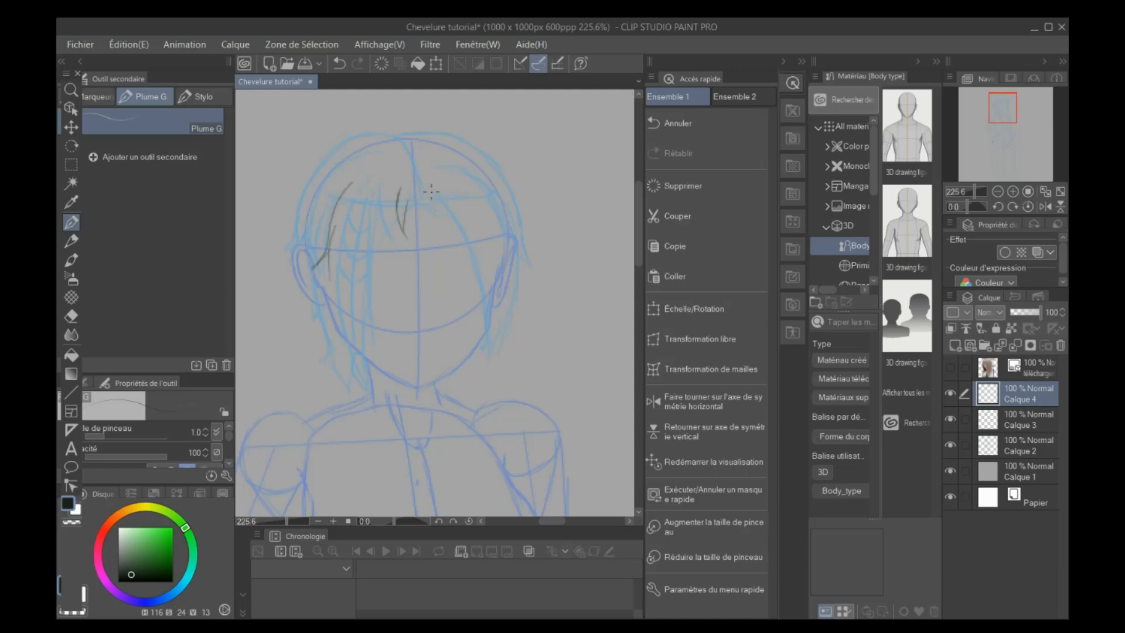
pyautogui.moveTo(452, 173)
pyautogui.mouseDown()
pyautogui.moveTo(477, 199)
pyautogui.moveTo(495, 264)
pyautogui.moveTo(475, 327)
pyautogui.mouseUp()
pyautogui.moveTo(484, 273); pyautogui.dragTo(454, 192)
pyautogui.moveTo(354, 229); pyautogui.dragTo(365, 242)
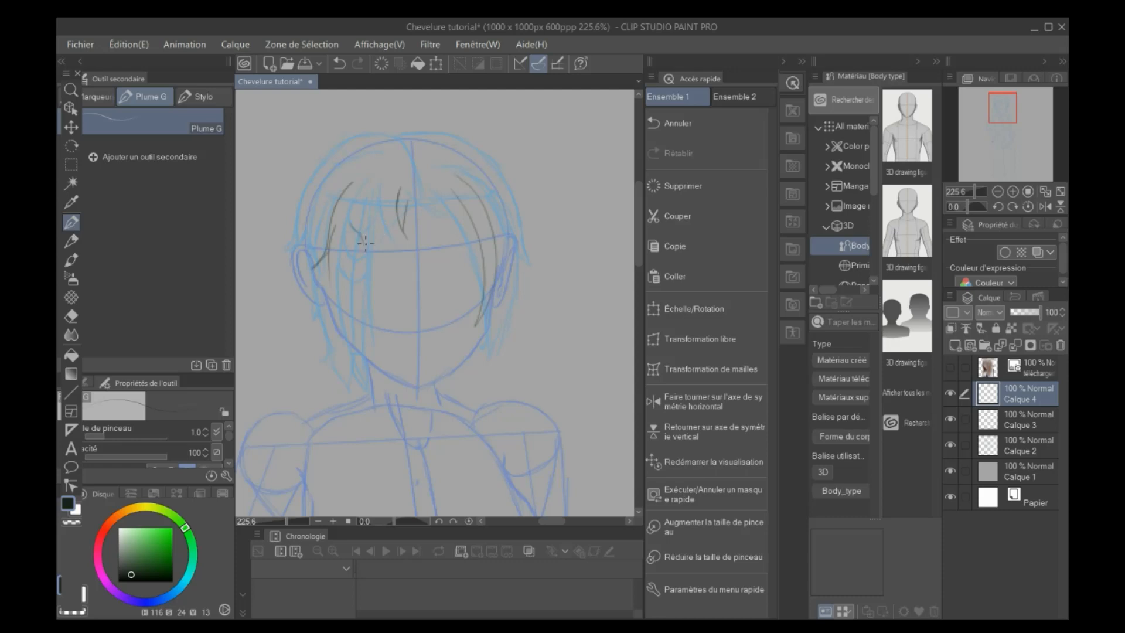
pyautogui.click(339, 63)
# - Line the long outer left lock and the braid beside the face with Crayon 2, adding fine braid strands with Plume G
pyautogui.click(71, 240)
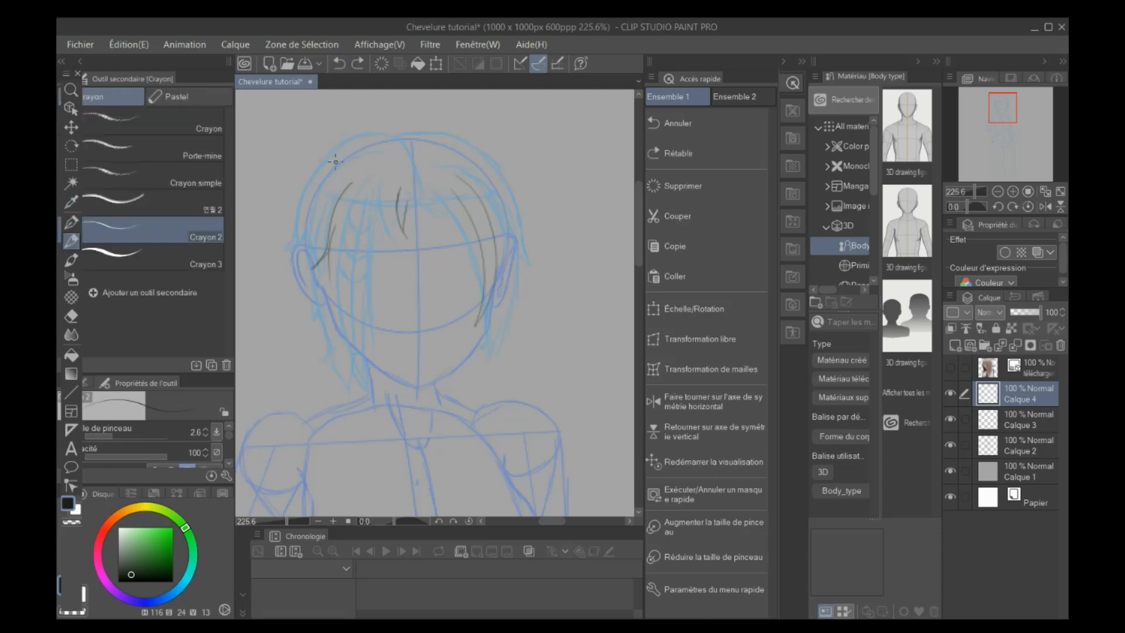
pyautogui.moveTo(344, 182)
pyautogui.mouseDown()
pyautogui.moveTo(310, 245)
pyautogui.moveTo(322, 370)
pyautogui.mouseUp()
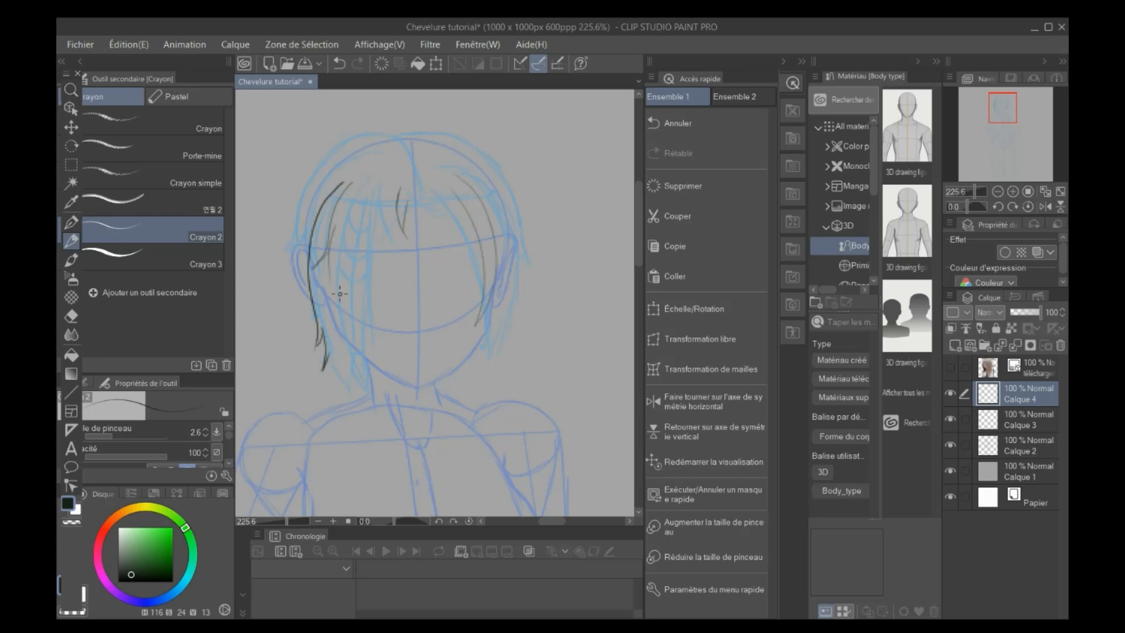
pyautogui.moveTo(355, 191)
pyautogui.mouseDown()
pyautogui.moveTo(348, 215)
pyautogui.moveTo(358, 230)
pyautogui.moveTo(380, 201)
pyautogui.mouseUp()
pyautogui.moveTo(351, 210)
pyautogui.mouseDown()
pyautogui.moveTo(345, 256)
pyautogui.moveTo(364, 256)
pyautogui.moveTo(339, 260)
pyautogui.moveTo(345, 280)
pyautogui.moveTo(365, 270)
pyautogui.moveTo(371, 250)
pyautogui.moveTo(343, 319)
pyautogui.mouseUp()
pyautogui.moveTo(359, 325)
pyautogui.mouseDown()
pyautogui.moveTo(366, 279)
pyautogui.moveTo(336, 316)
pyautogui.moveTo(348, 336)
pyautogui.moveTo(361, 337)
pyautogui.moveTo(361, 321)
pyautogui.moveTo(344, 336)
pyautogui.moveTo(362, 358)
pyautogui.mouseUp()
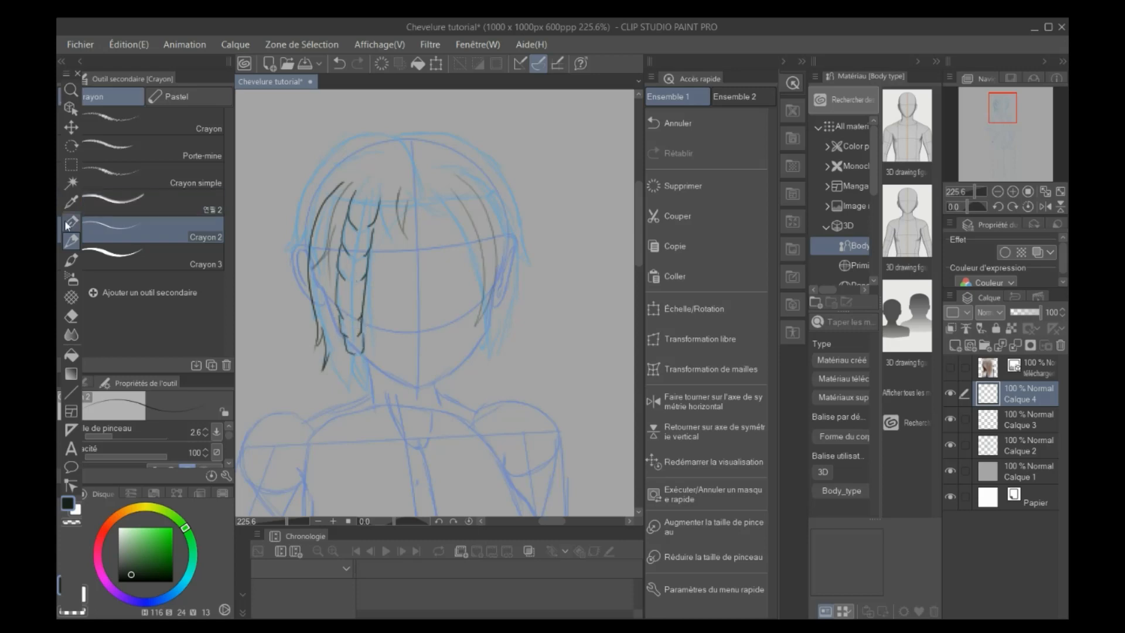
pyautogui.press('p')
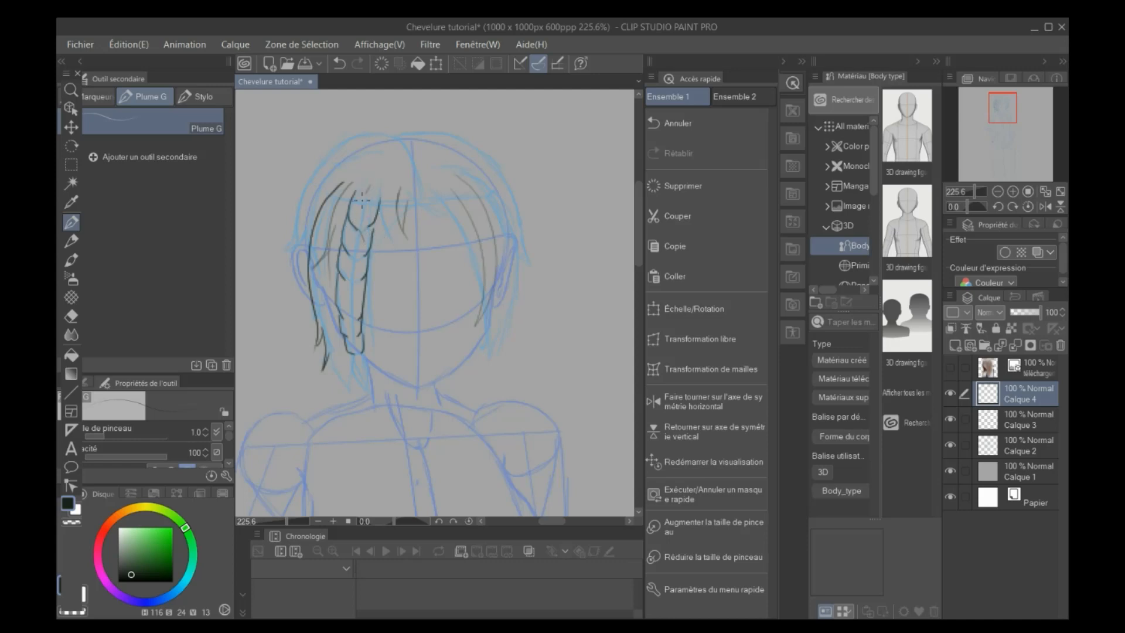
pyautogui.moveTo(361, 201)
pyautogui.mouseDown()
pyautogui.moveTo(361, 226)
pyautogui.moveTo(369, 220)
pyautogui.moveTo(343, 272)
pyautogui.moveTo(352, 244)
pyautogui.mouseUp()
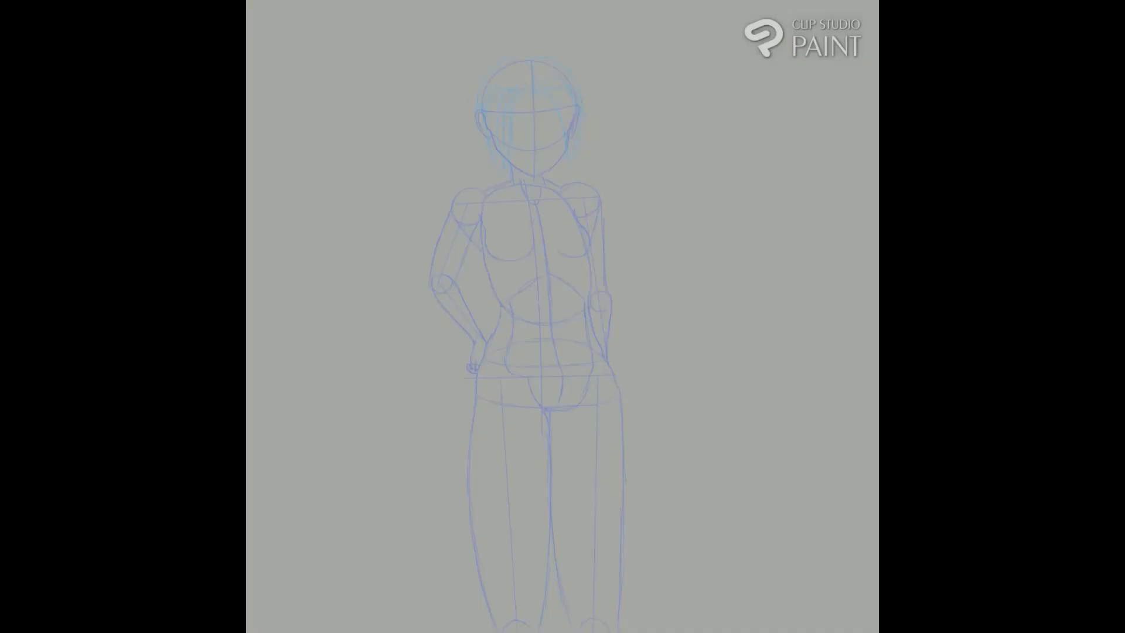
pyautogui.moveTo(489, 82)
pyautogui.mouseDown()
pyautogui.moveTo(486, 167)
pyautogui.moveTo(508, 158)
pyautogui.moveTo(509, 179)
pyautogui.mouseUp()
pyautogui.moveTo(522, 77)
pyautogui.mouseDown()
pyautogui.moveTo(520, 104)
pyautogui.moveTo(577, 106)
pyautogui.mouseUp()
pyautogui.moveTo(543, 85); pyautogui.dragTo(568, 161)
pyautogui.moveTo(524, 61); pyautogui.dragTo(479, 91)
pyautogui.moveTo(524, 60); pyautogui.dragTo(576, 84)
pyautogui.moveTo(577, 86); pyautogui.dragTo(587, 119)
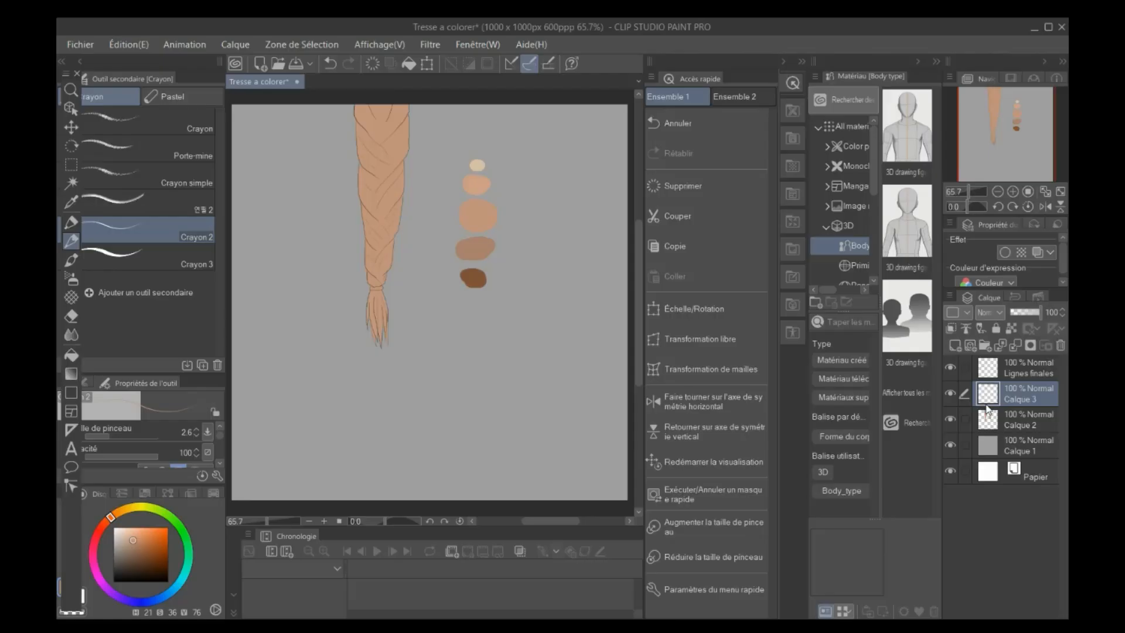
# - Clip Calque 3 to the layer below and rename it "Ombres douces"
pyautogui.rightClick(968, 386)
pyautogui.click(969, 426)
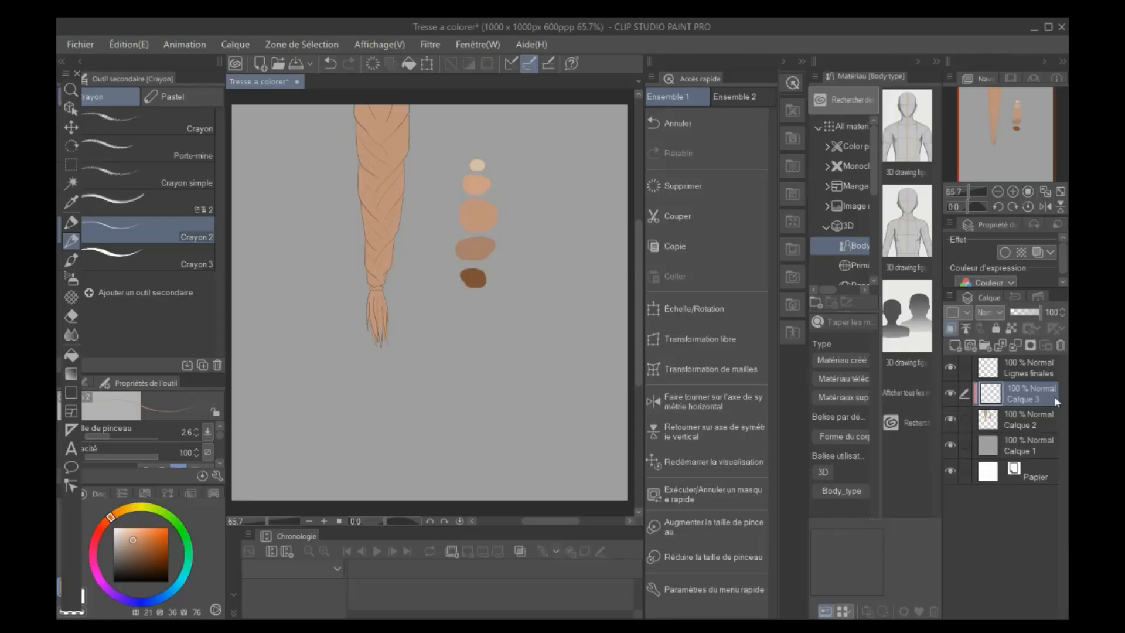
pyautogui.doubleClick(1032, 400)
pyautogui.write('Ombres douces')
# - Set the Doux airbrush size to 59.2 and pick the medium-brown shadow colour from the fourth swatch beside the braid
pyautogui.click(69, 298)
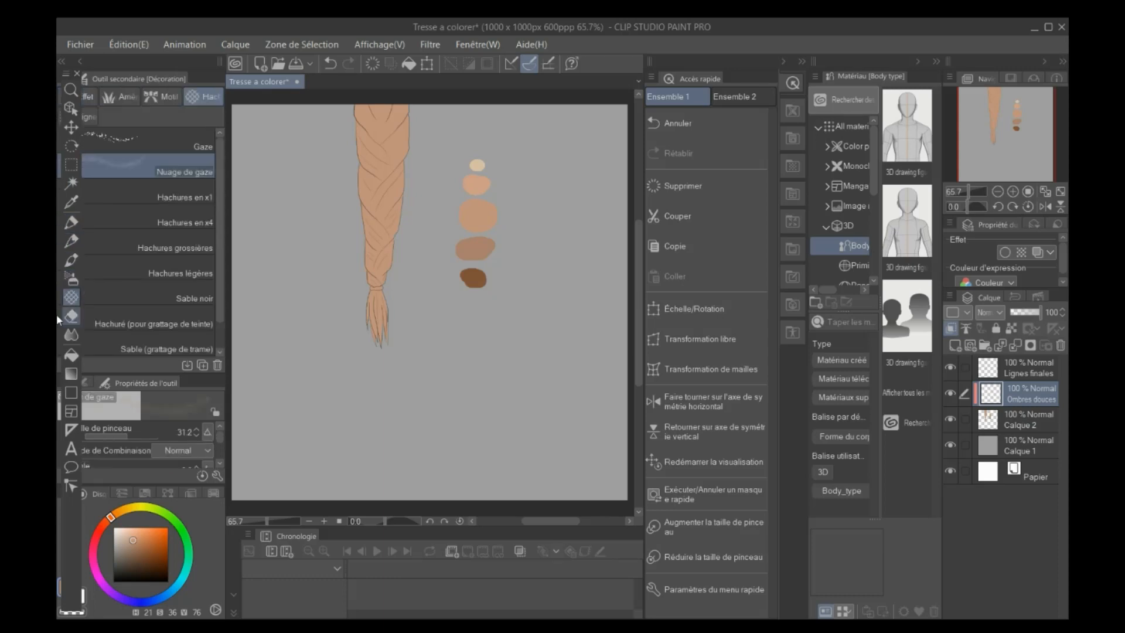
pyautogui.click(69, 277)
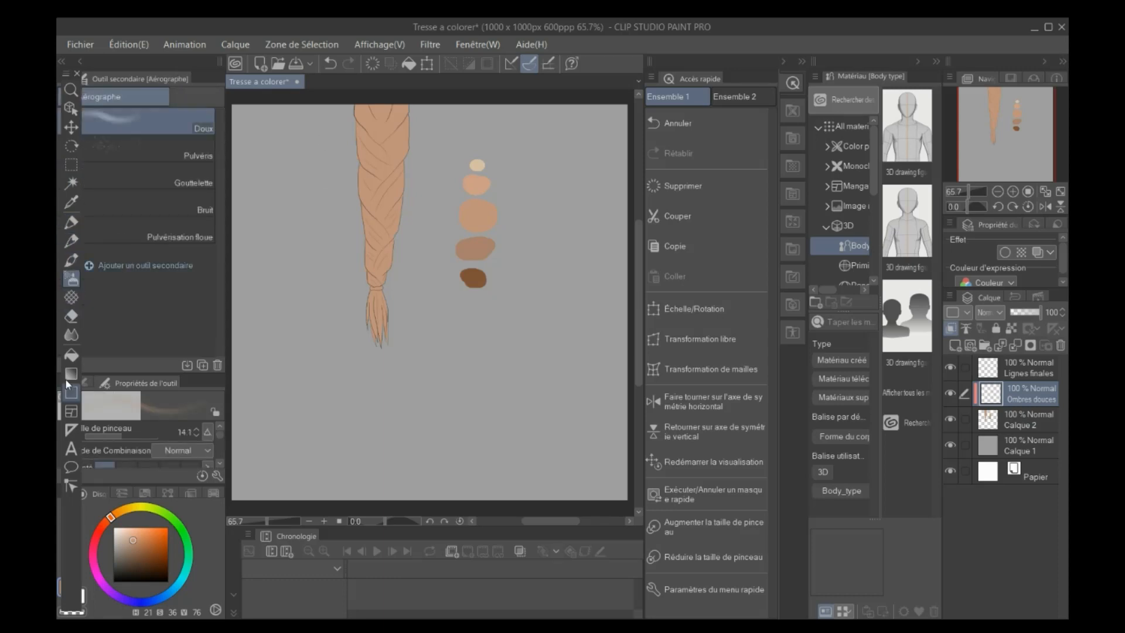
pyautogui.click(124, 437)
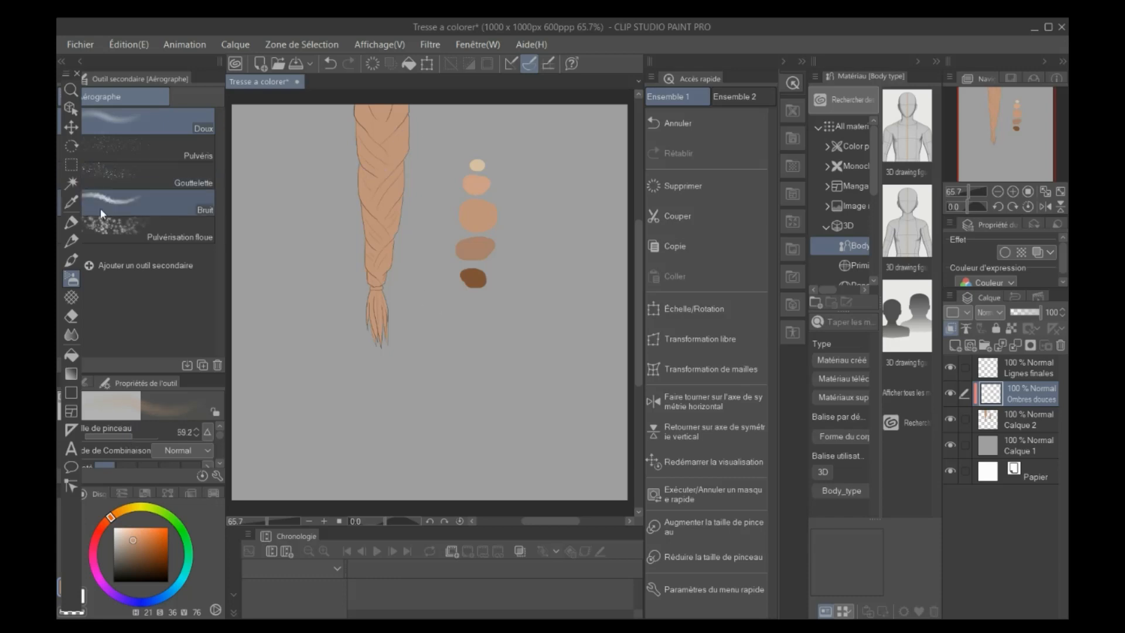
pyautogui.click(72, 202)
pyautogui.click(475, 248)
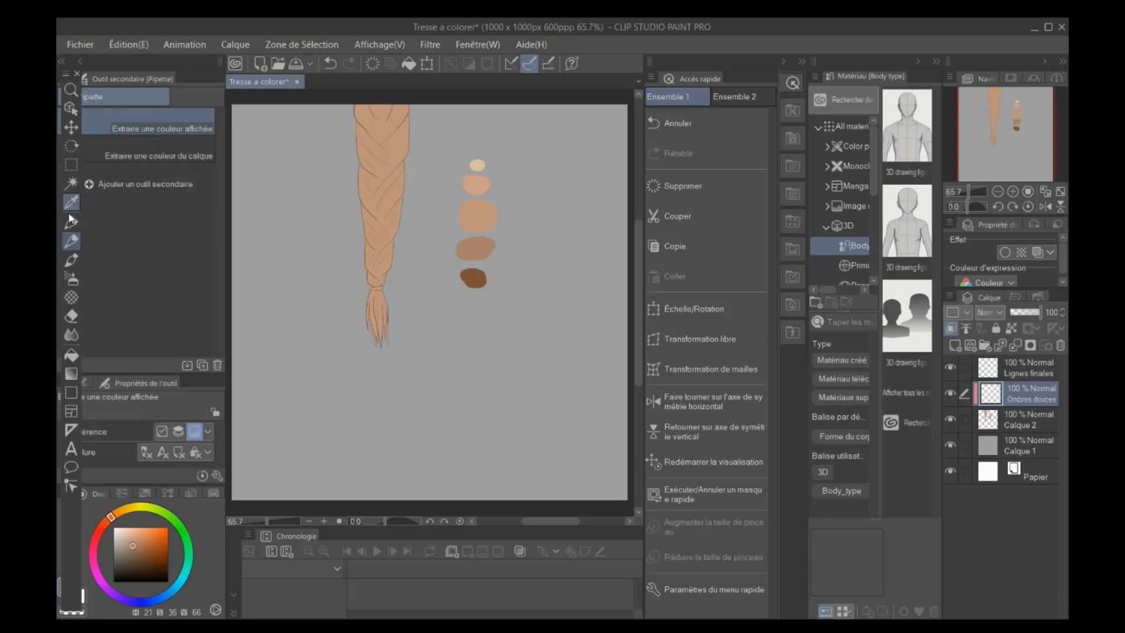
# - Airbrush soft medium-brown shadows on the braid with Doux, and add soft tones in the peach colour picked from the second swatch
pyautogui.click(74, 283)
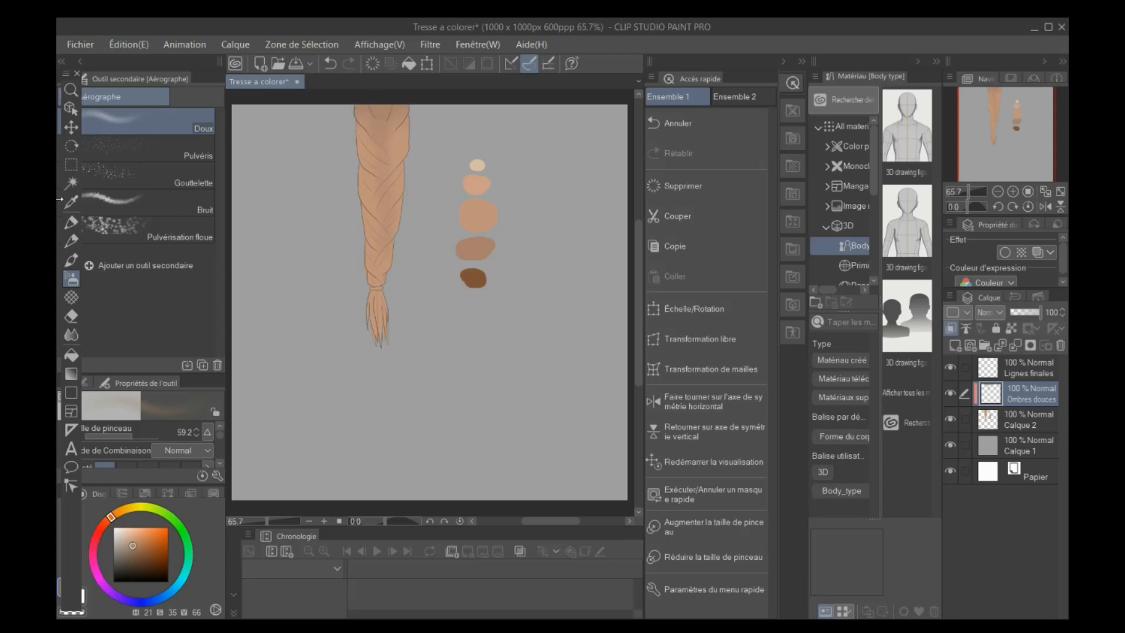
pyautogui.click(75, 205)
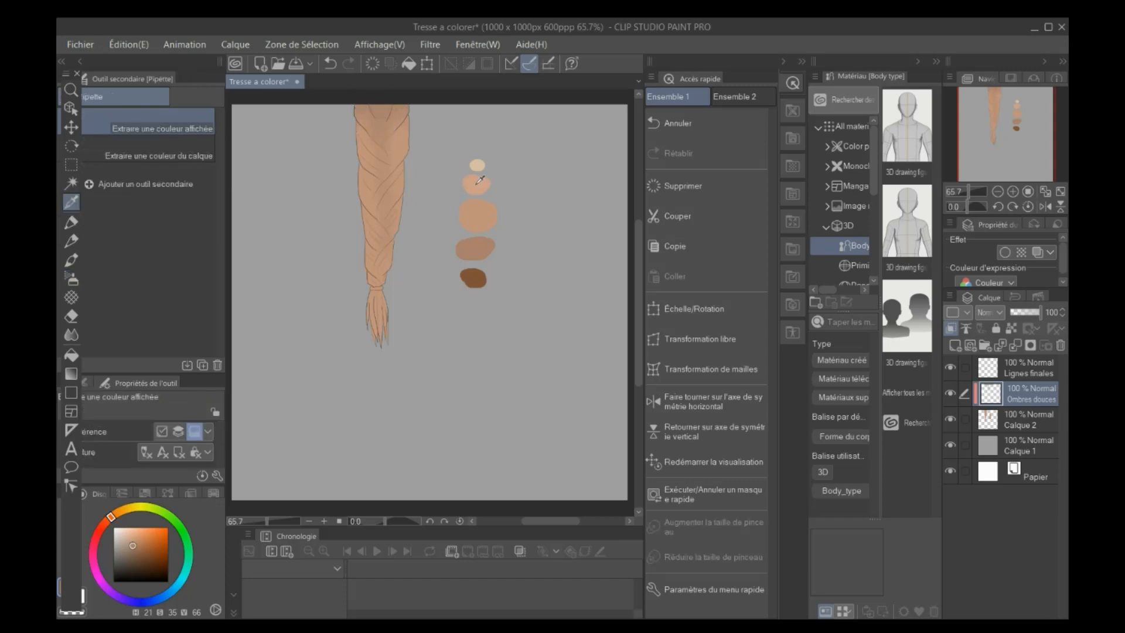
pyautogui.click(477, 182)
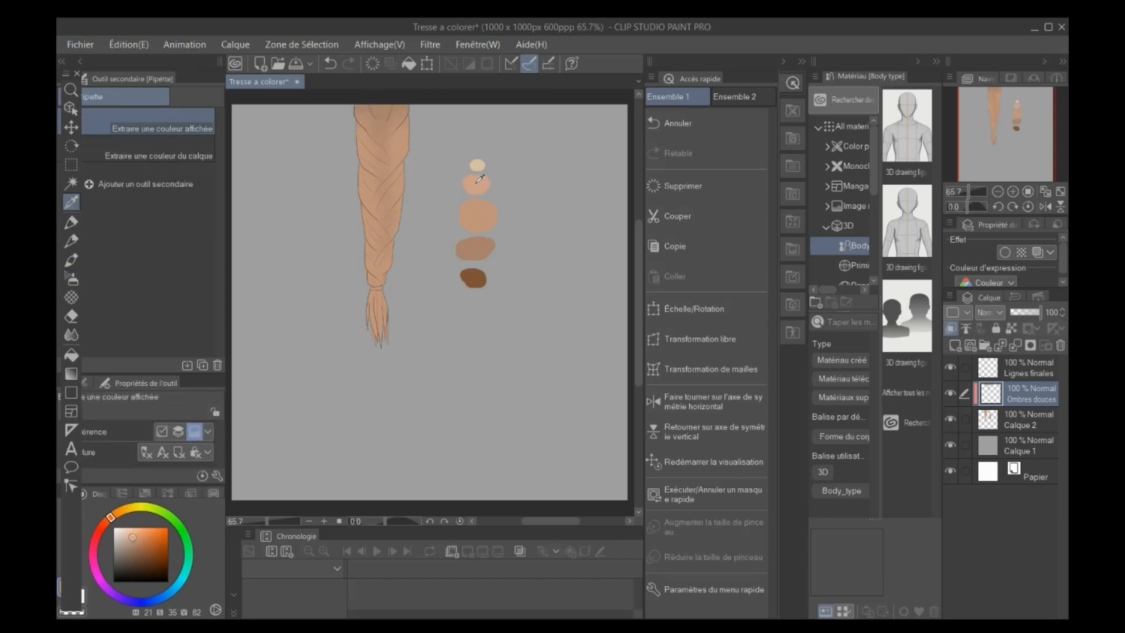
pyautogui.click(71, 279)
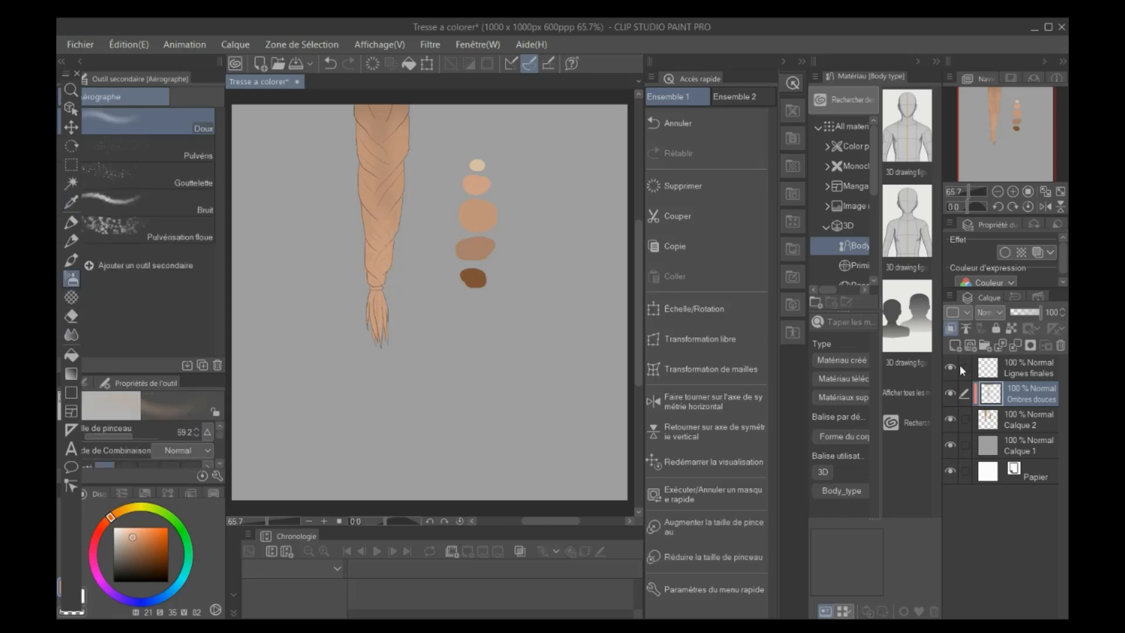
# - Add a layer above "Ombres douces", clip it to the layer below and rename it "Ombres dures"
pyautogui.click(955, 345)
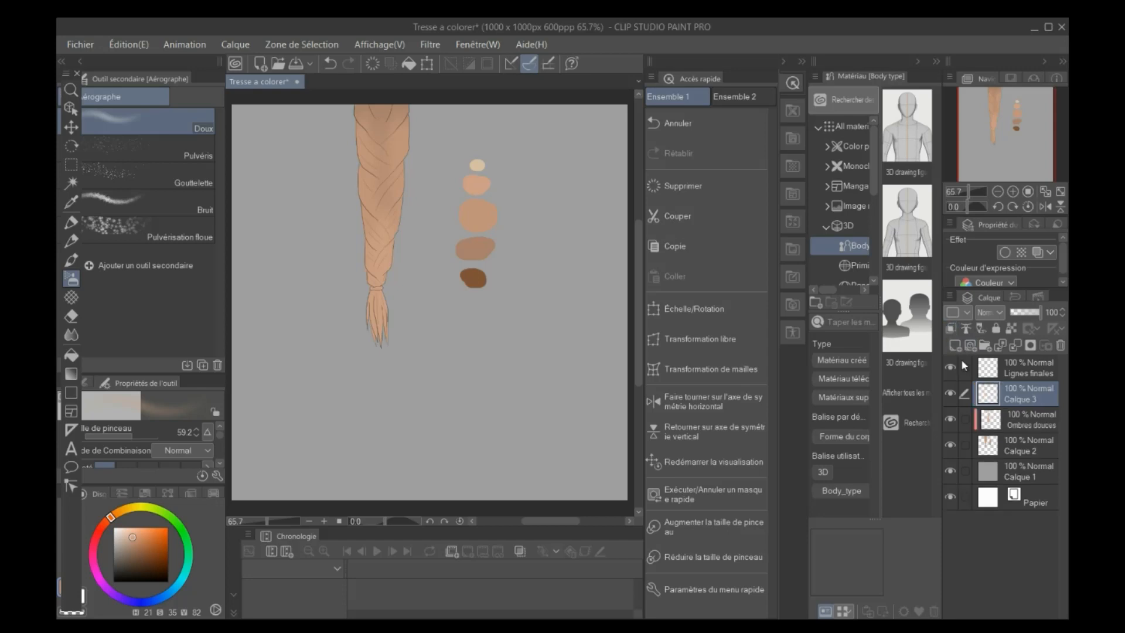
pyautogui.rightClick(987, 399)
pyautogui.click(978, 458)
pyautogui.doubleClick(1031, 395)
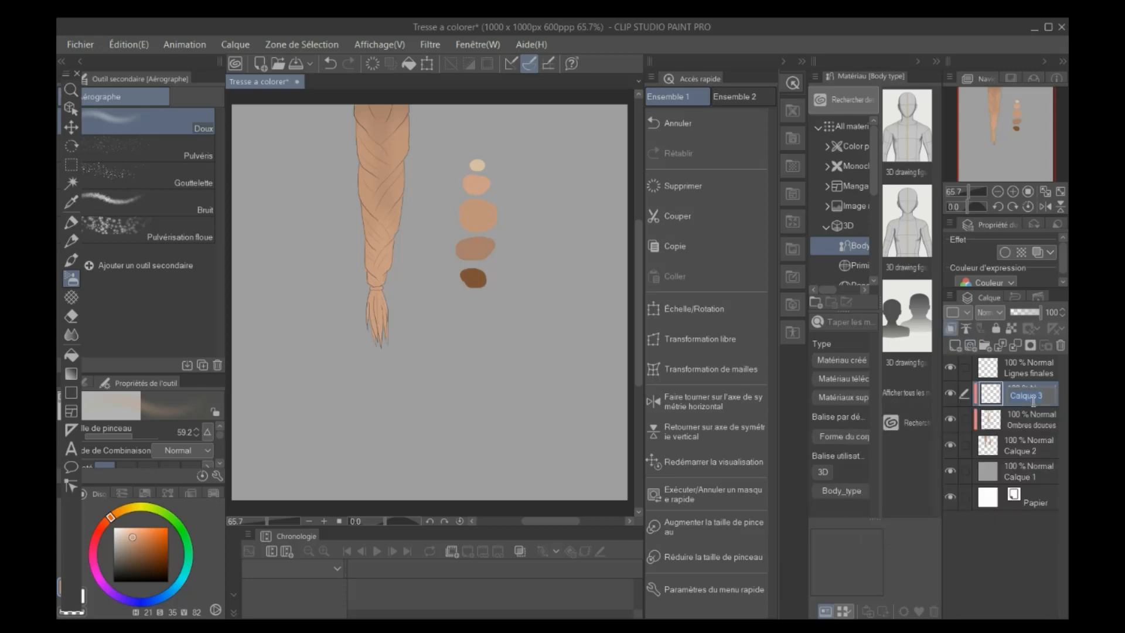
pyautogui.write('Ombres dures')
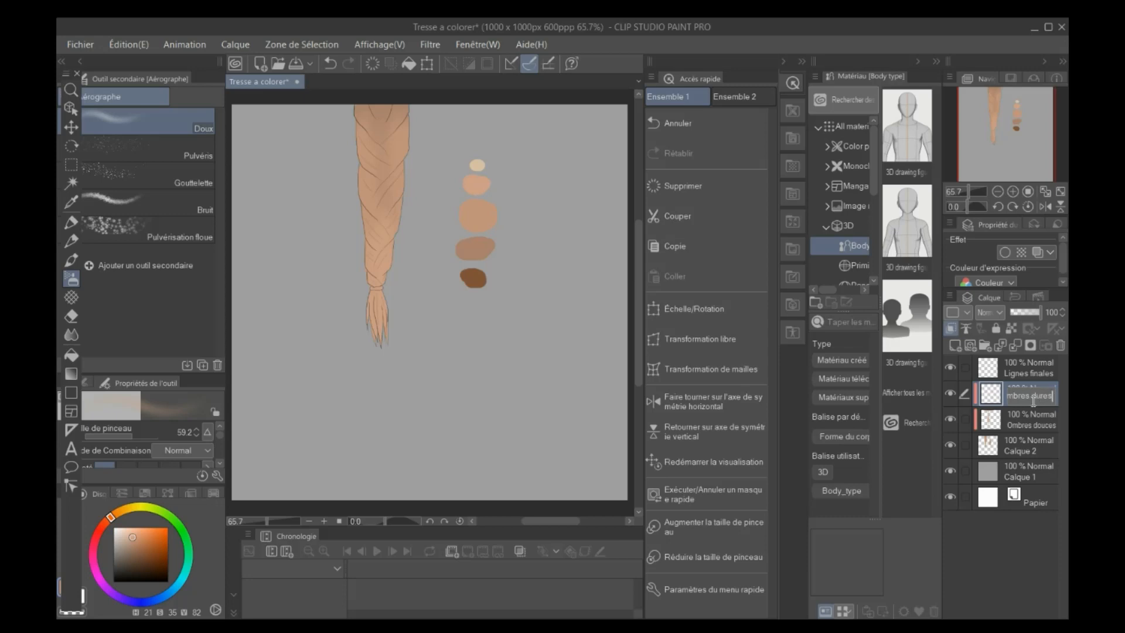
pyautogui.press('Return')
# - Pick the dark brown from the lowest swatch beside the braid as the drawing colour for Crayon 2
pyautogui.click(72, 246)
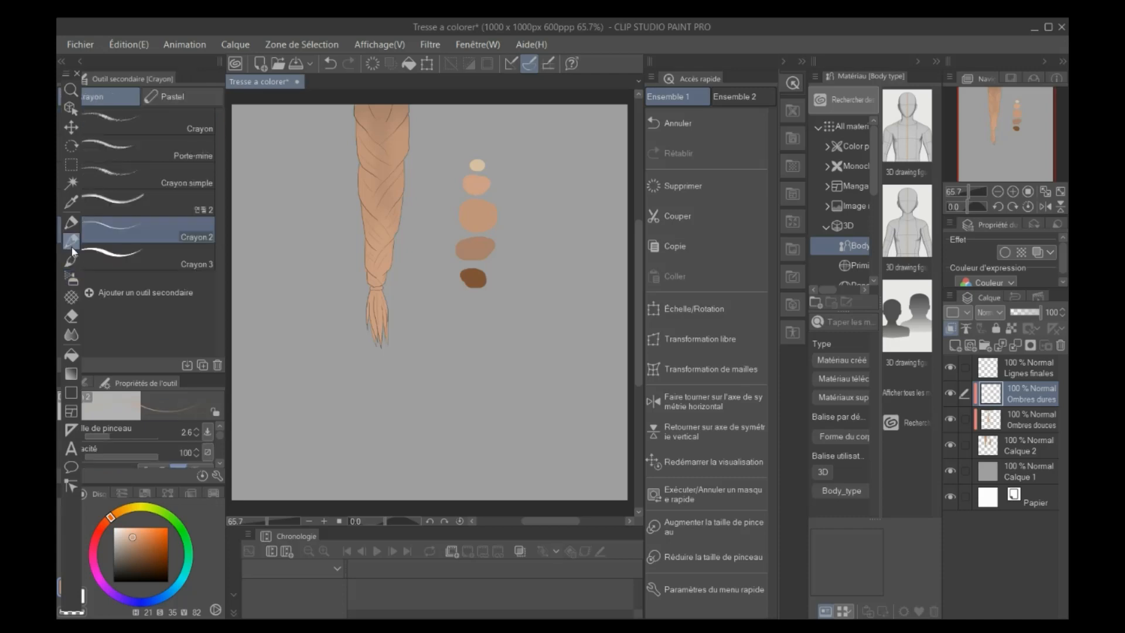
pyautogui.click(72, 224)
pyautogui.click(147, 95)
pyautogui.click(72, 202)
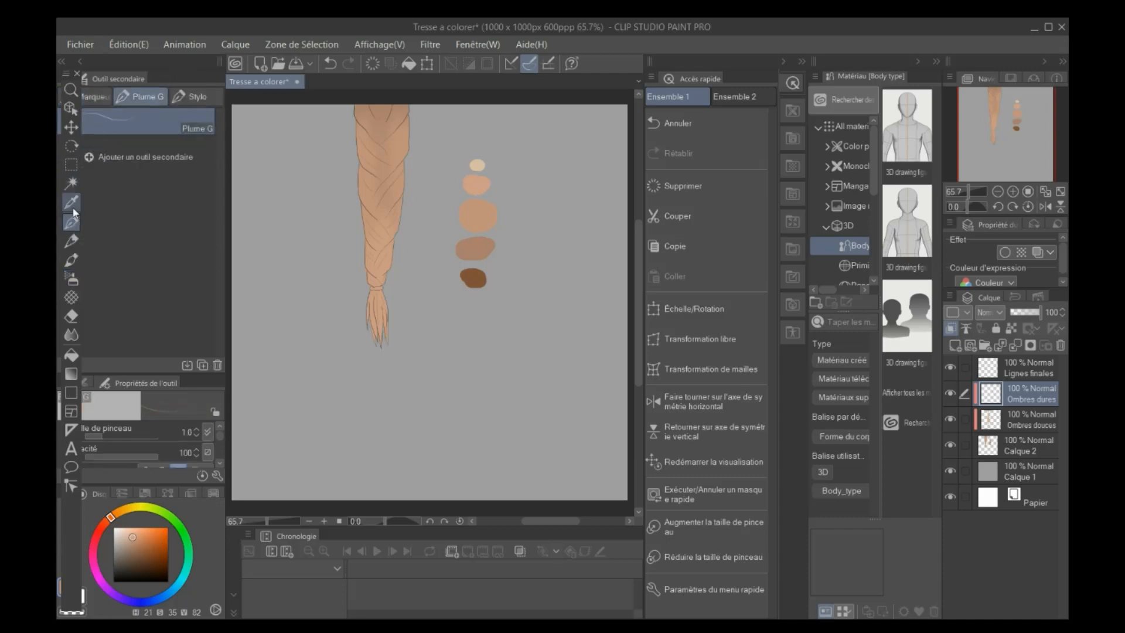
pyautogui.click(474, 277)
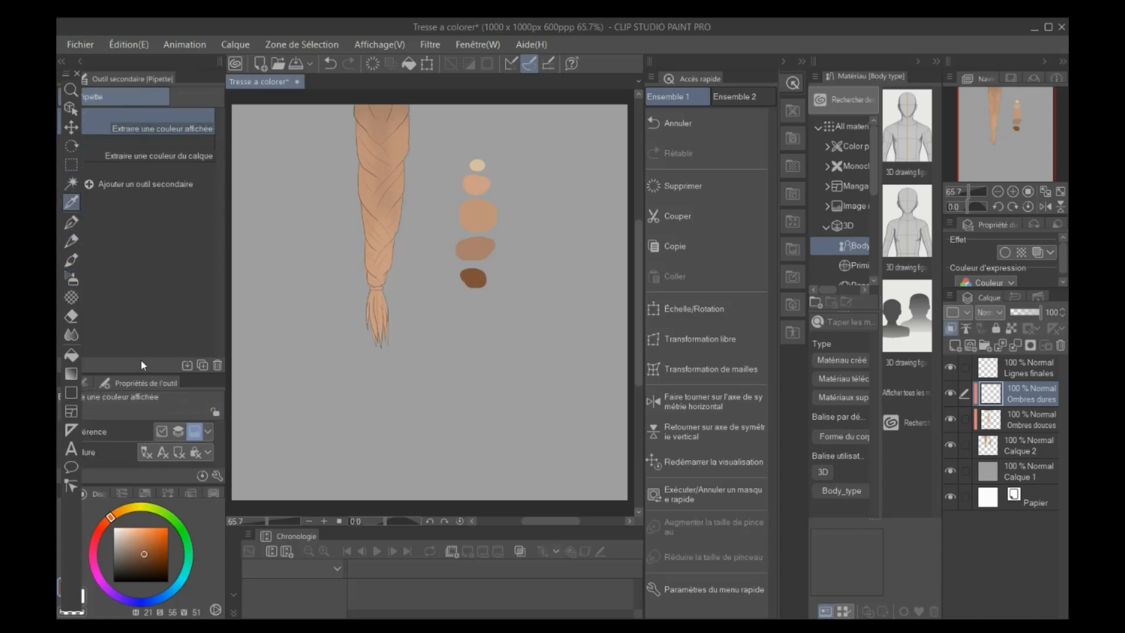
pyautogui.click(71, 242)
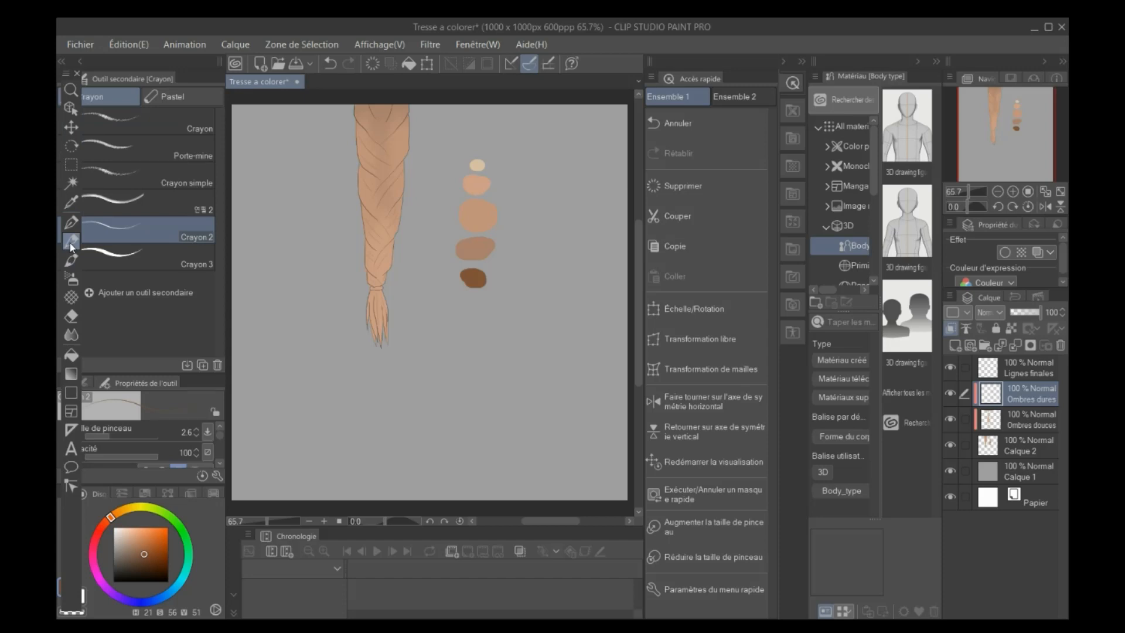
# - Draw dark hard shadows in the V at the top of the braid with Crayon 2 and fine Plume G strands
pyautogui.click(970, 192)
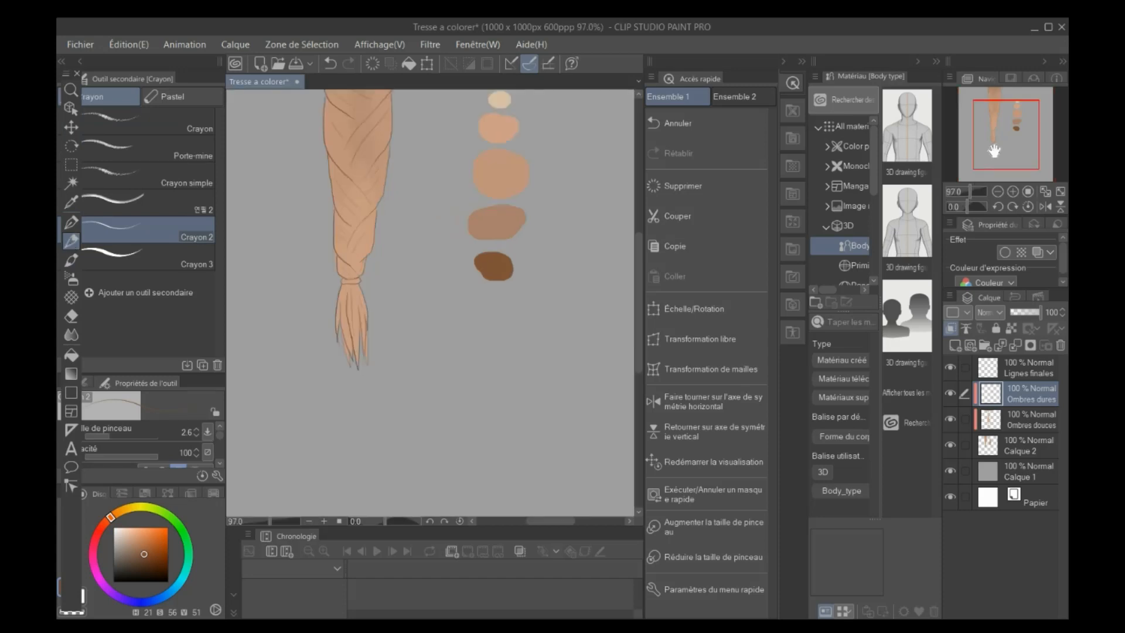
pyautogui.moveTo(996, 146); pyautogui.dragTo(992, 107)
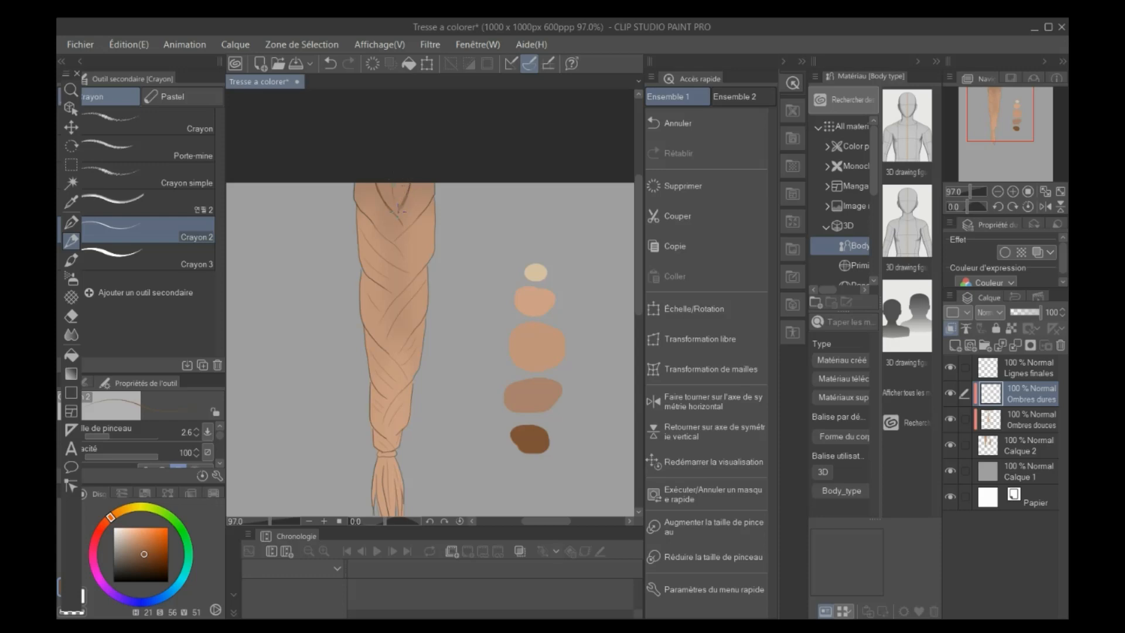
pyautogui.click(71, 222)
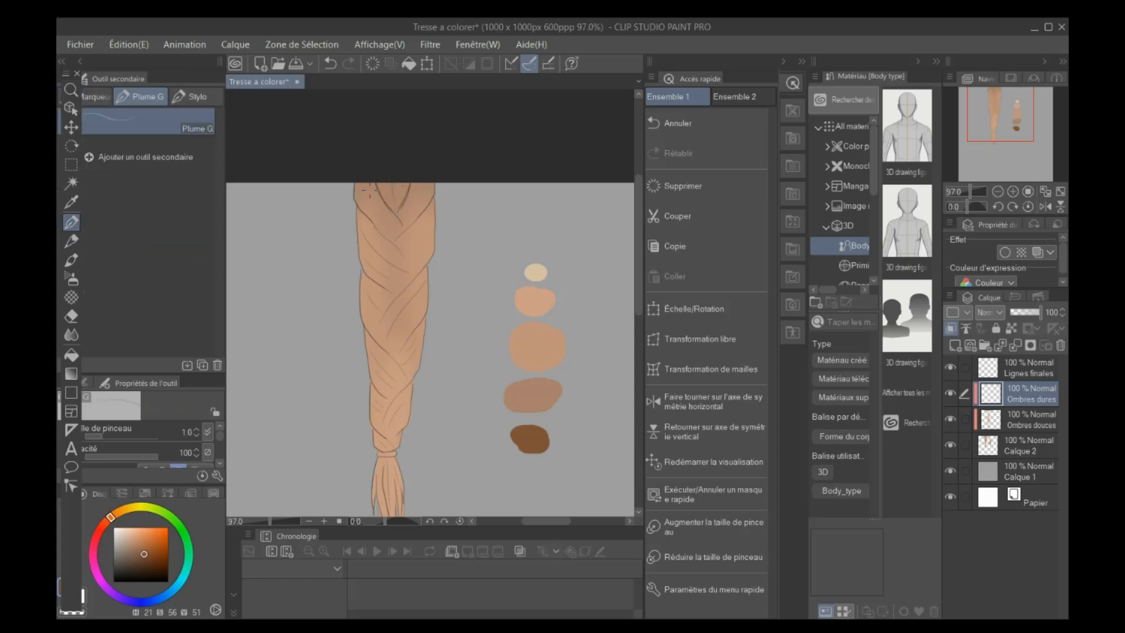
pyautogui.click(329, 68)
pyautogui.click(71, 260)
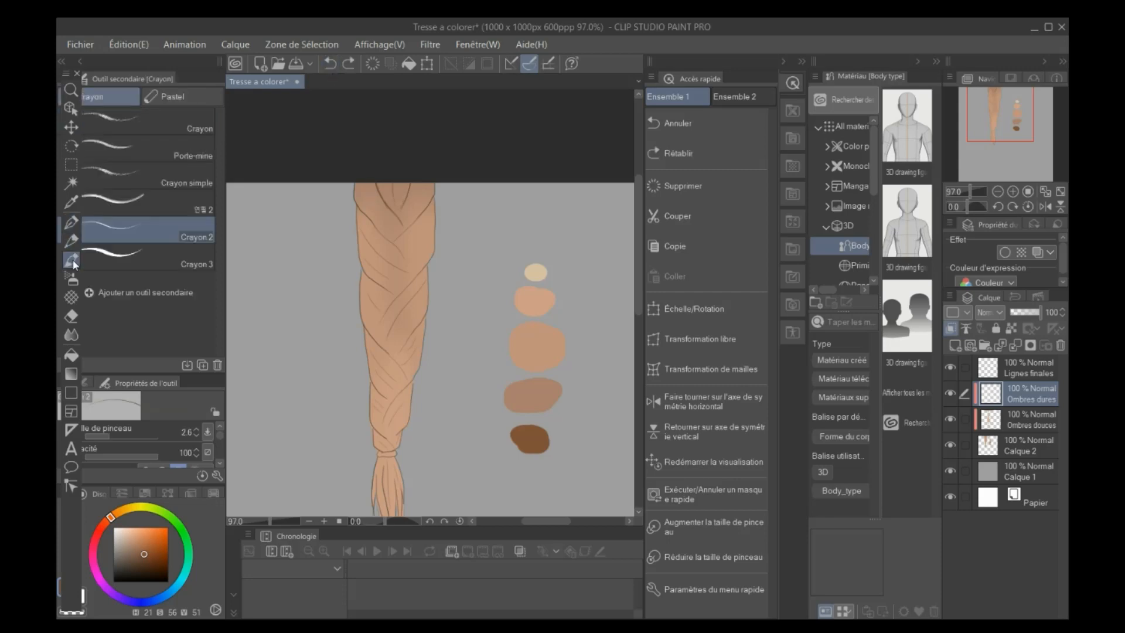
pyautogui.moveTo(377, 183); pyautogui.dragTo(386, 204)
pyautogui.click(71, 239)
pyautogui.click(71, 222)
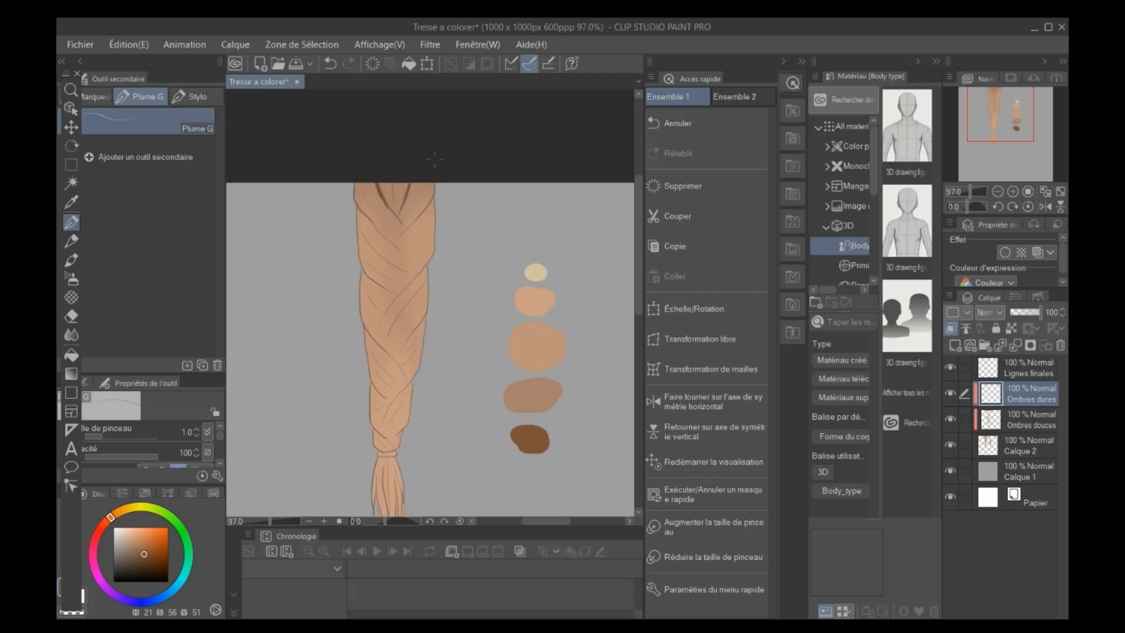
# - Shade the edges of the first braid crossing with Crayon 2, undoing stray strokes and cleaning the lines with the Dur eraser
pyautogui.click(71, 241)
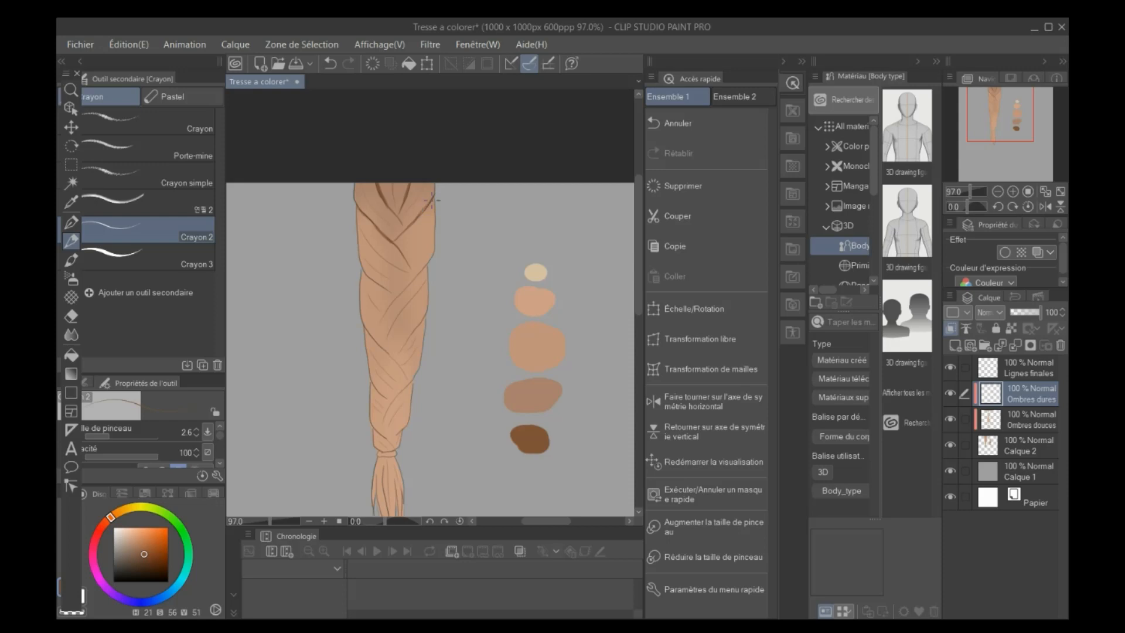
pyautogui.click(329, 63)
pyautogui.moveTo(434, 198); pyautogui.dragTo(422, 217)
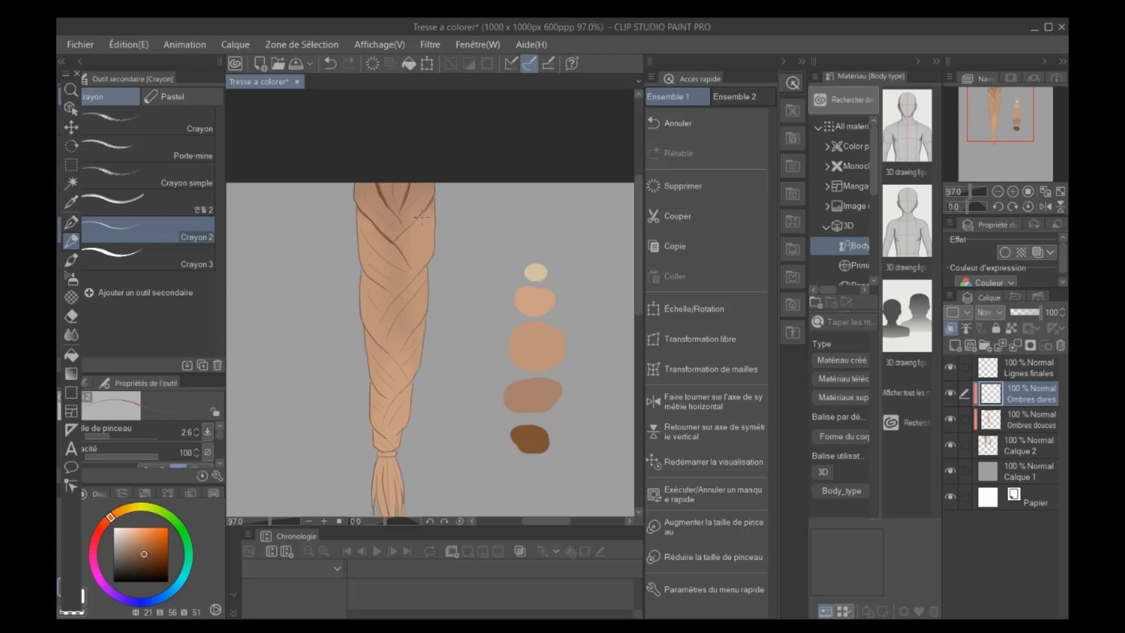
pyautogui.click(335, 66)
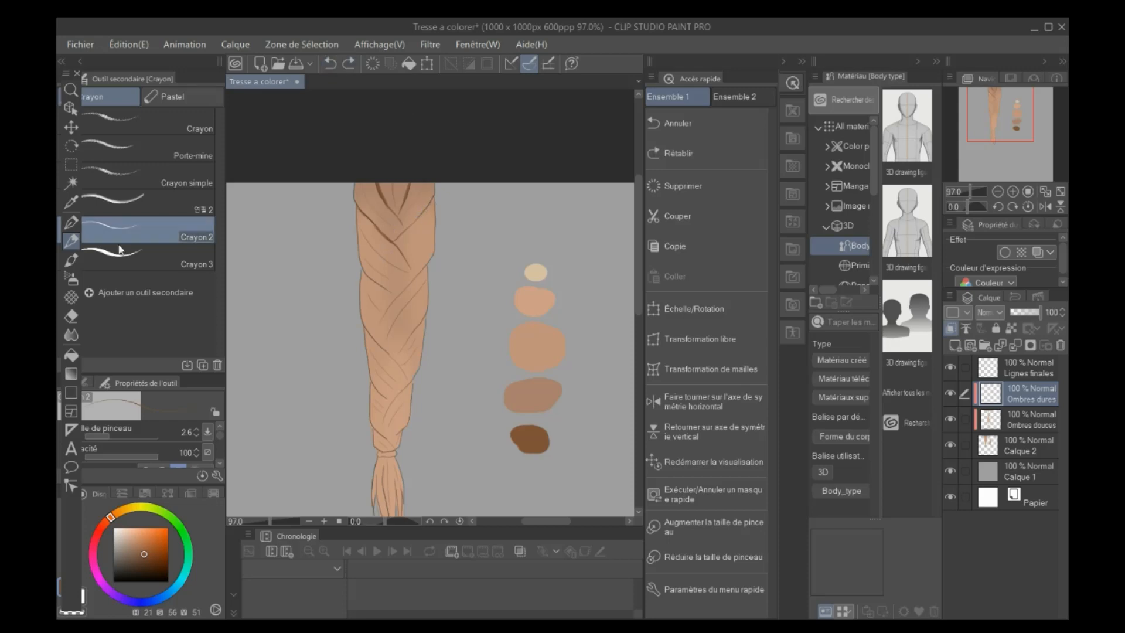
pyautogui.press('e')
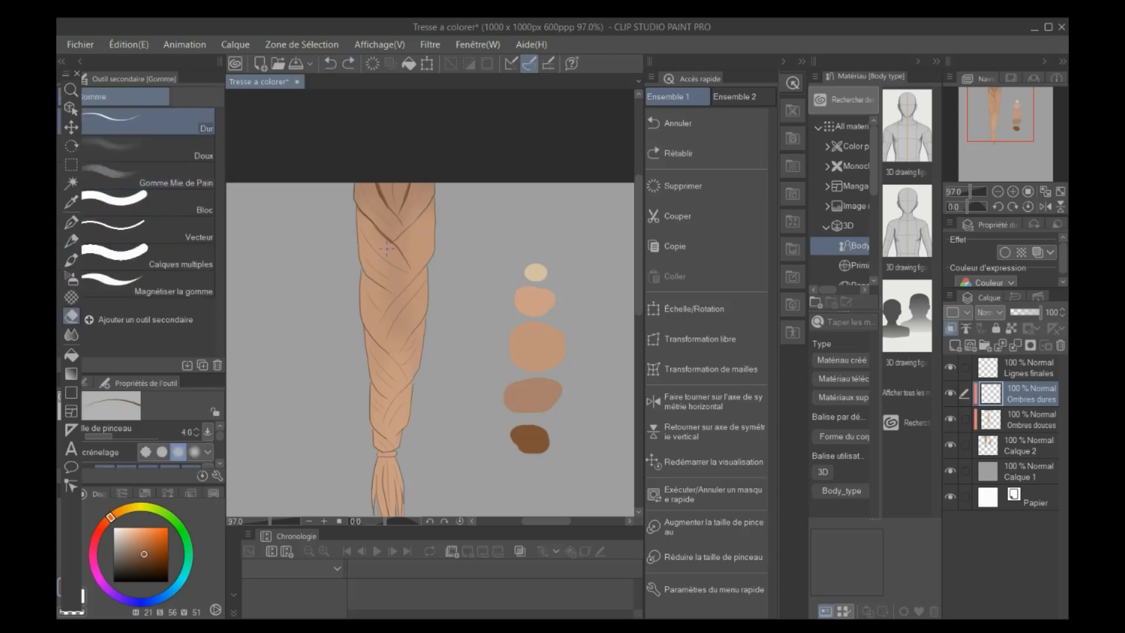
pyautogui.click(390, 243)
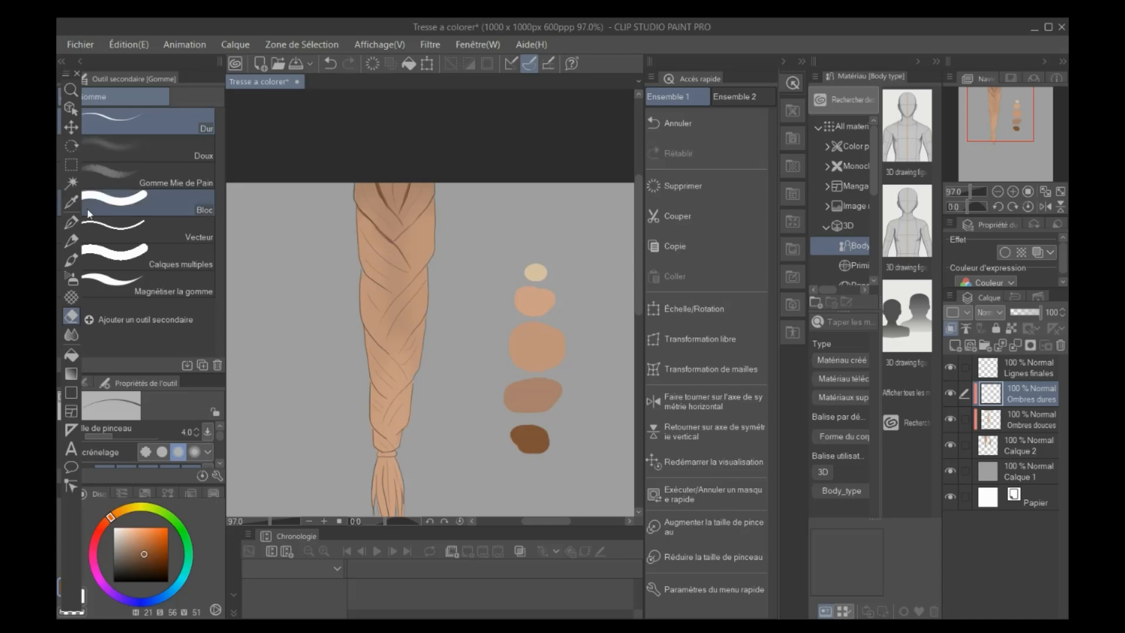
# - Add dark Crayon 2 shadows and thin Plume G strands to the second braid crossing, redoing the misplaced strokes
pyautogui.press('p')
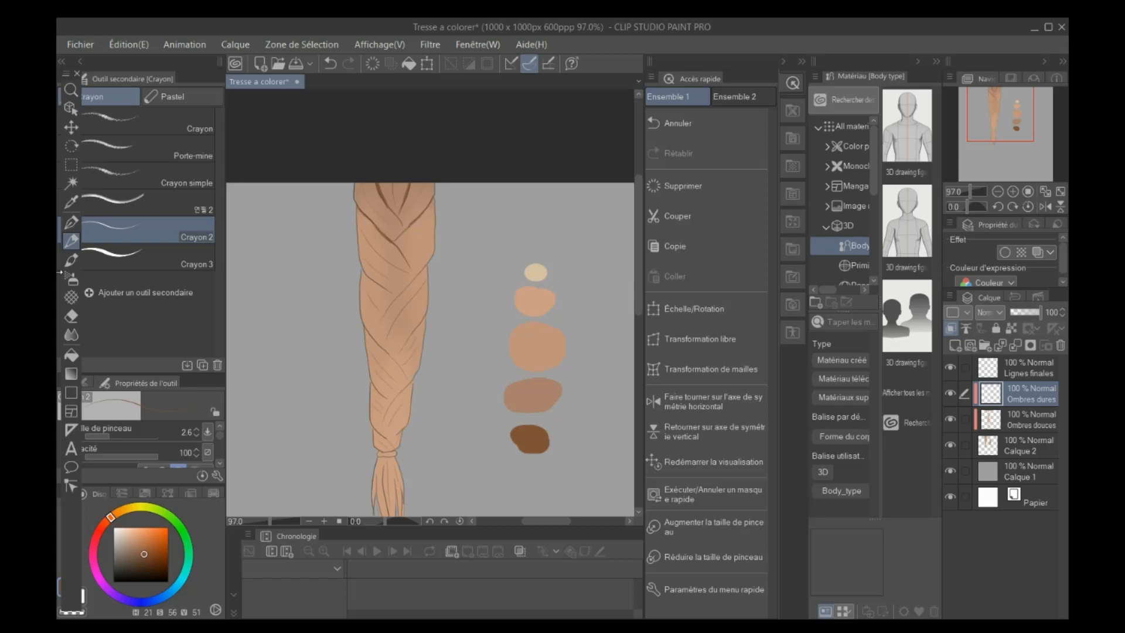
pyautogui.click(69, 223)
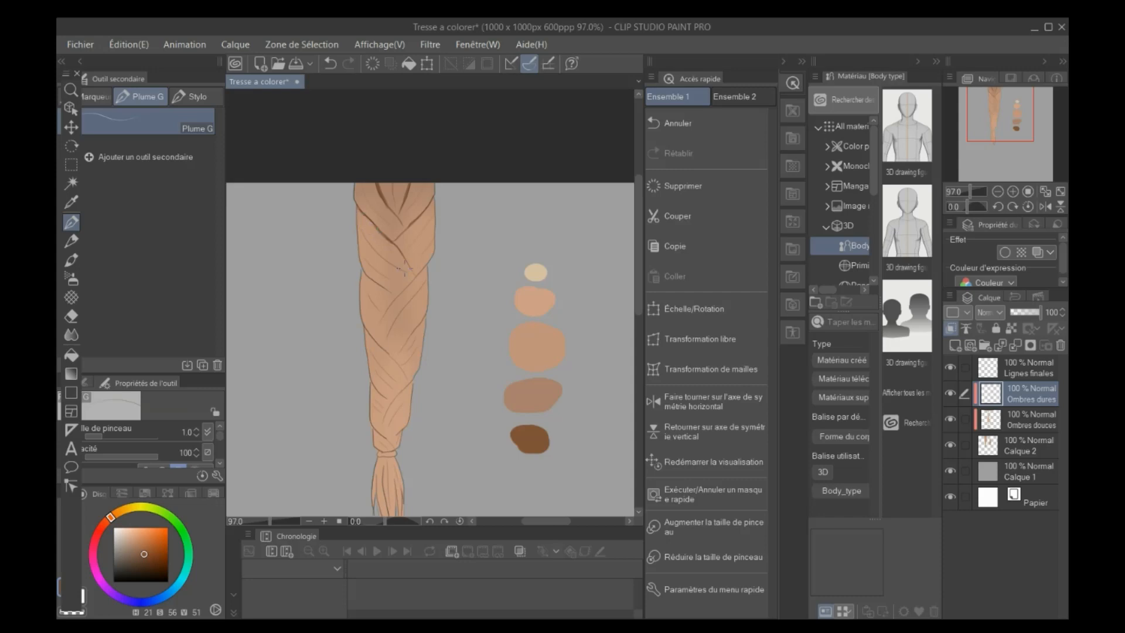
pyautogui.click(70, 240)
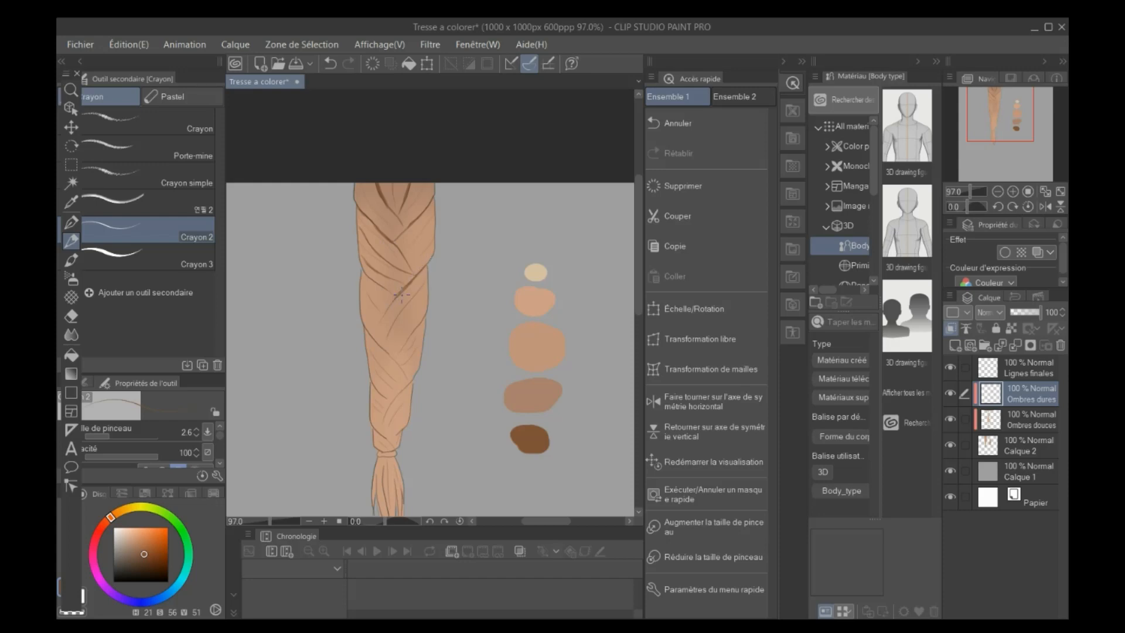
pyautogui.click(331, 64)
pyautogui.click(331, 67)
pyautogui.moveTo(409, 283); pyautogui.dragTo(413, 279)
# - Line the left middle lock and the central crossing with Plume G and Crayon 2 shadows, trimming excess with the Dur eraser
pyautogui.press('p')
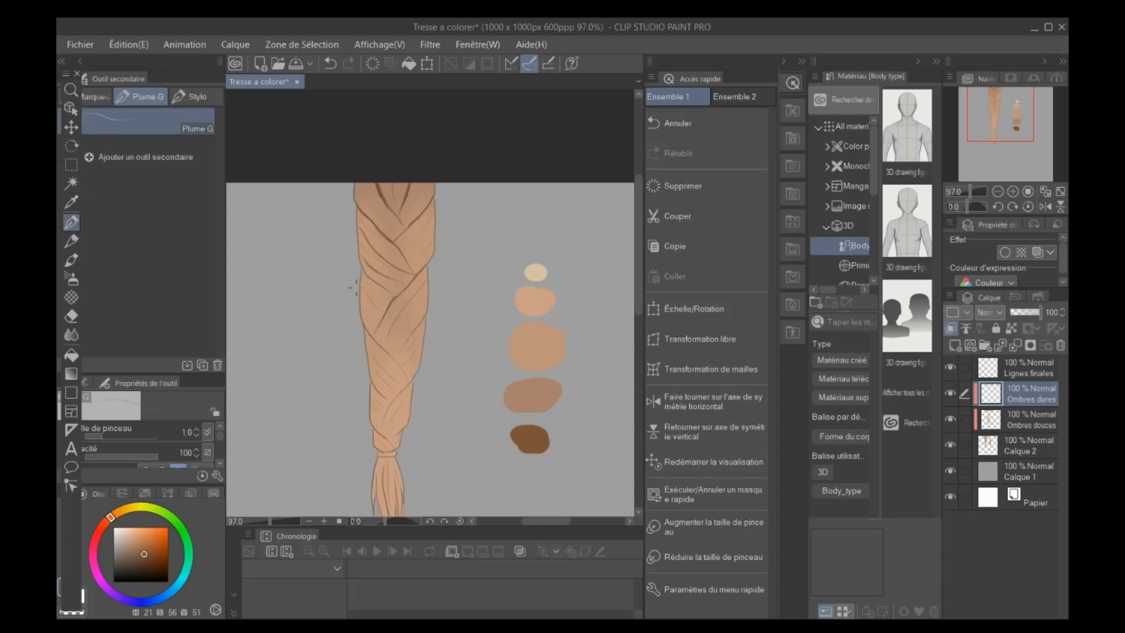
pyautogui.click(71, 240)
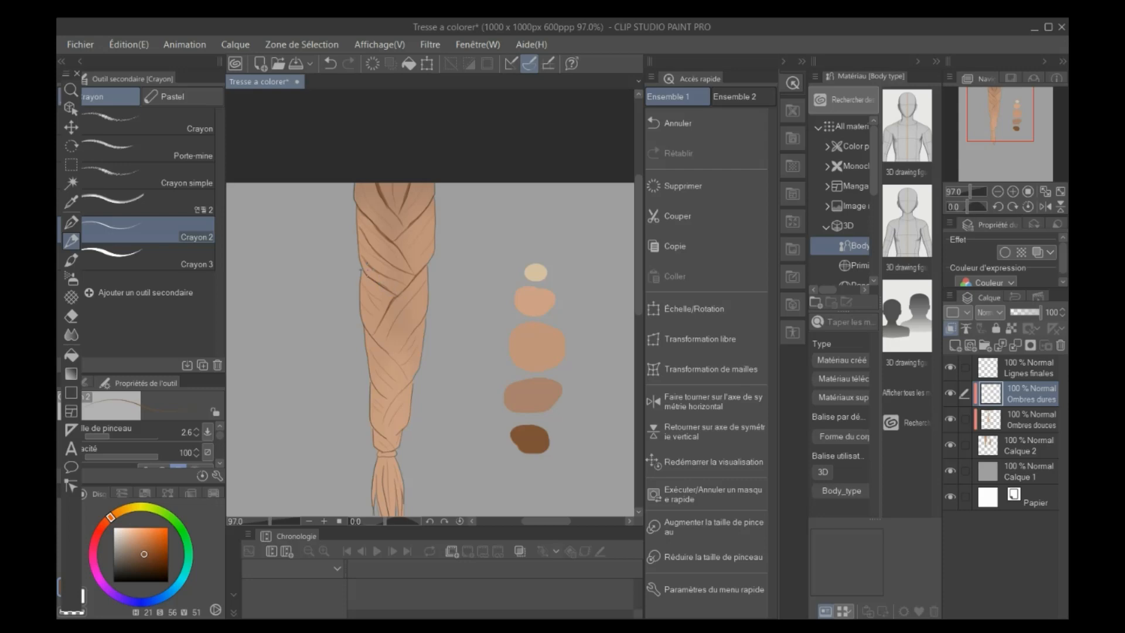
pyautogui.click(71, 316)
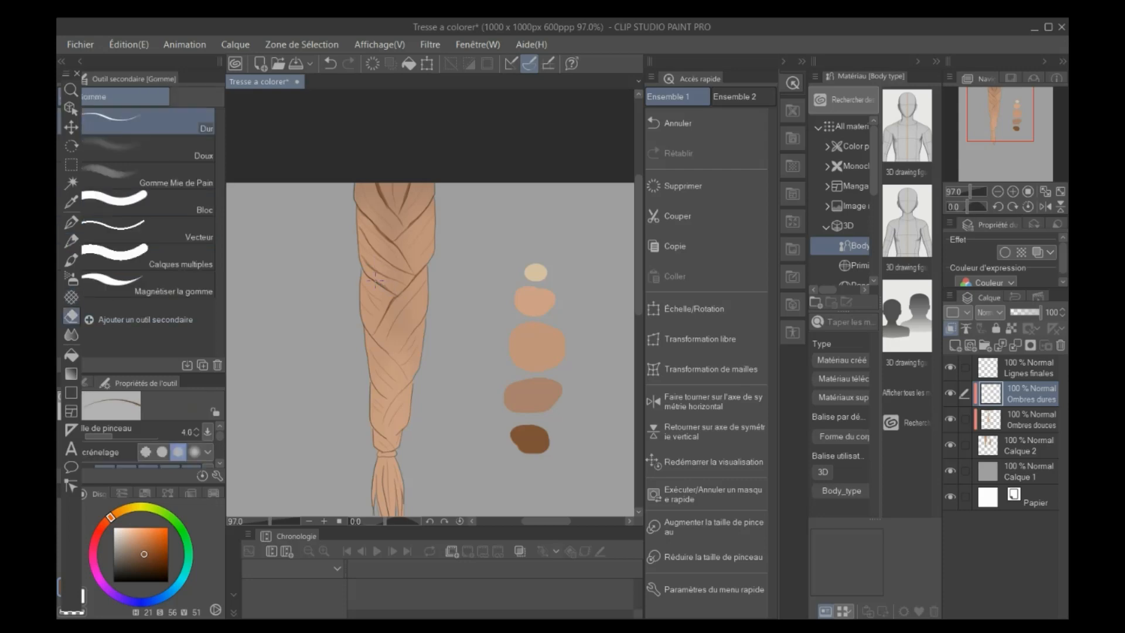
pyautogui.press('p')
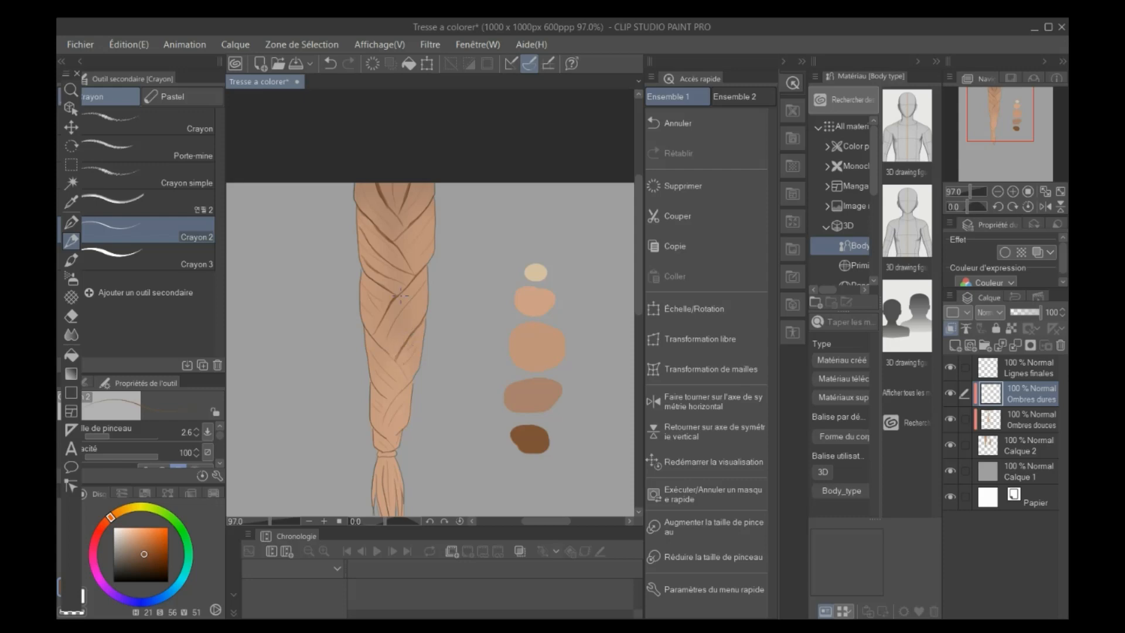
pyautogui.click(330, 66)
pyautogui.moveTo(414, 332); pyautogui.dragTo(412, 335)
pyautogui.click(331, 65)
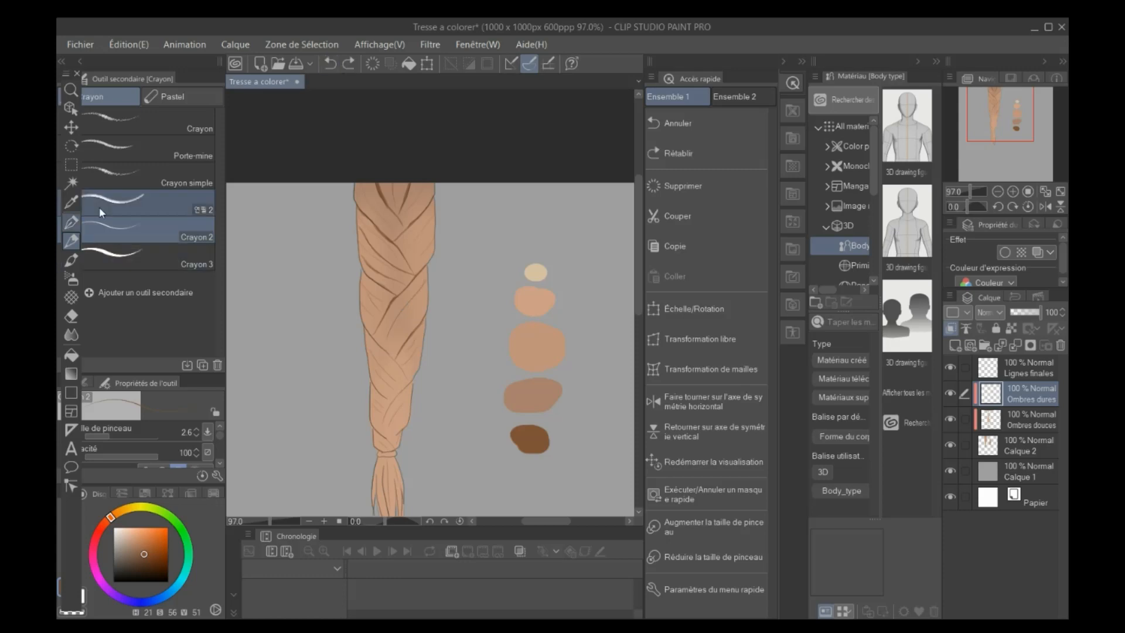
# - Add fine Plume G strands to the locks in the lower middle of the braid and undo the last Crayon 2 stroke
pyautogui.click(70, 221)
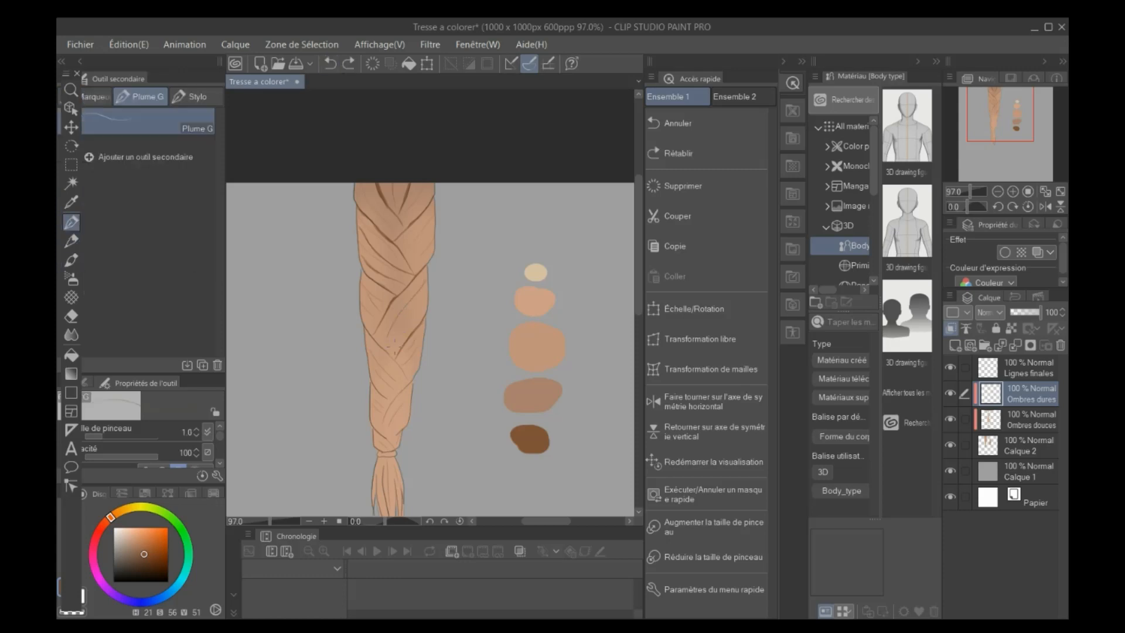
pyautogui.moveTo(430, 271); pyautogui.dragTo(432, 273)
pyautogui.click(75, 243)
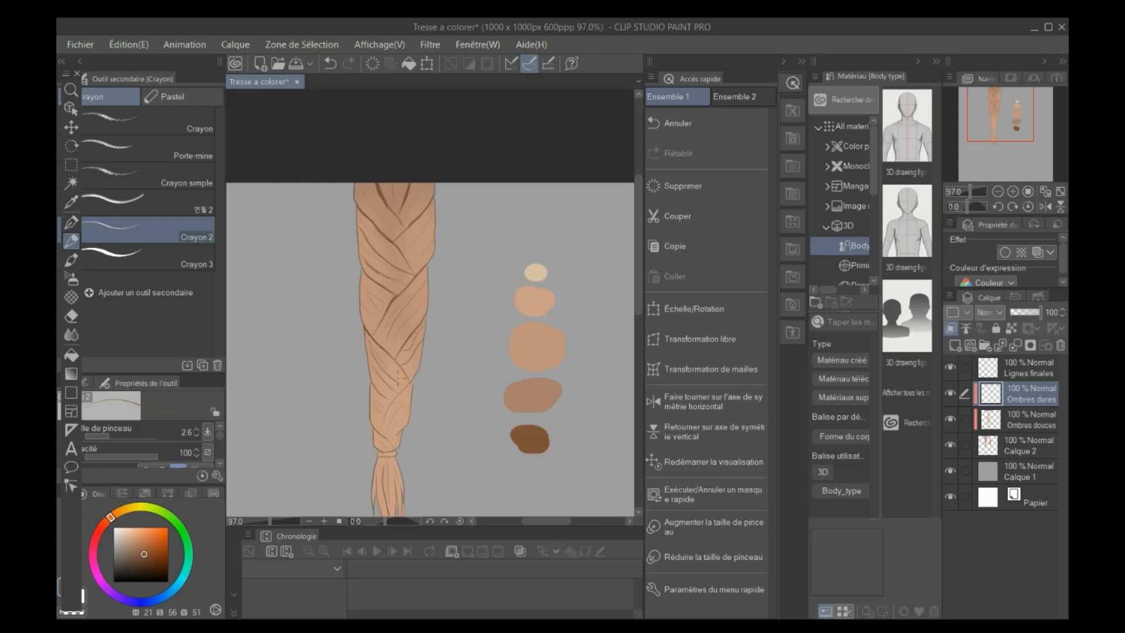
pyautogui.click(330, 63)
# - Draw Plume G and Crayon 2 hard shadows along the lowest braid crossings, just above the tie
pyautogui.click(70, 221)
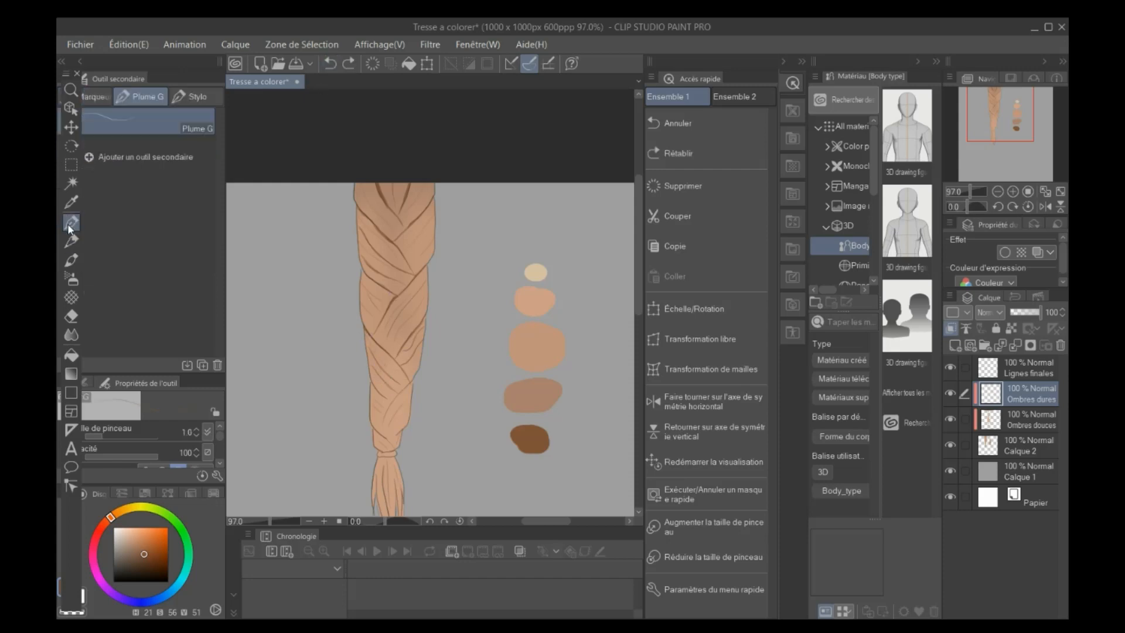
pyautogui.click(457, 400)
pyautogui.moveTo(1007, 132); pyautogui.dragTo(1009, 144)
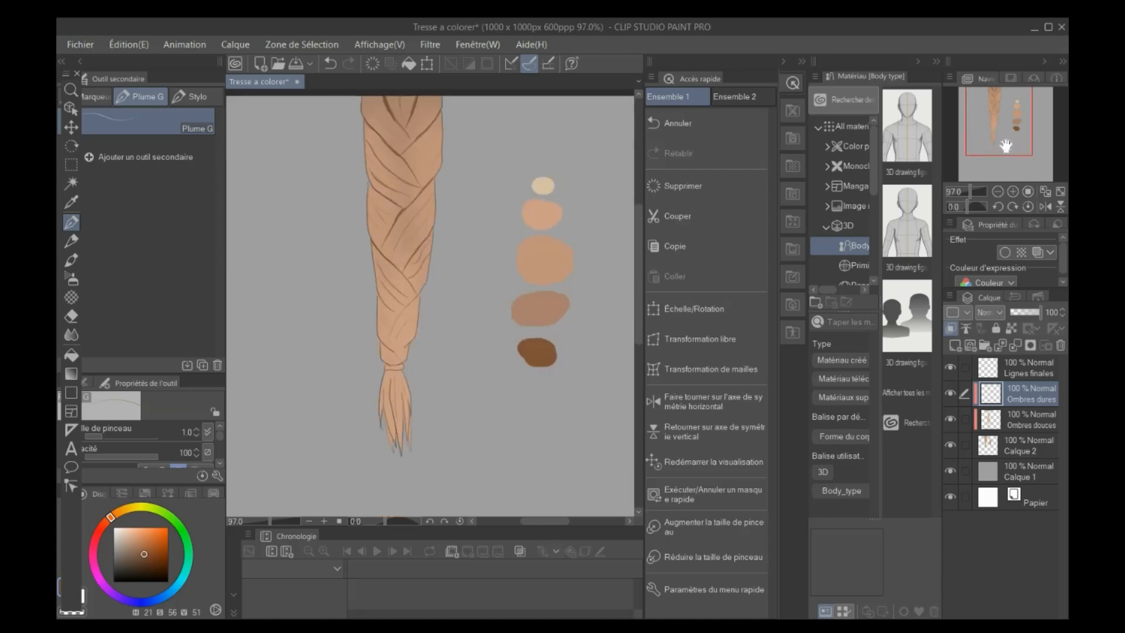
pyautogui.click(71, 243)
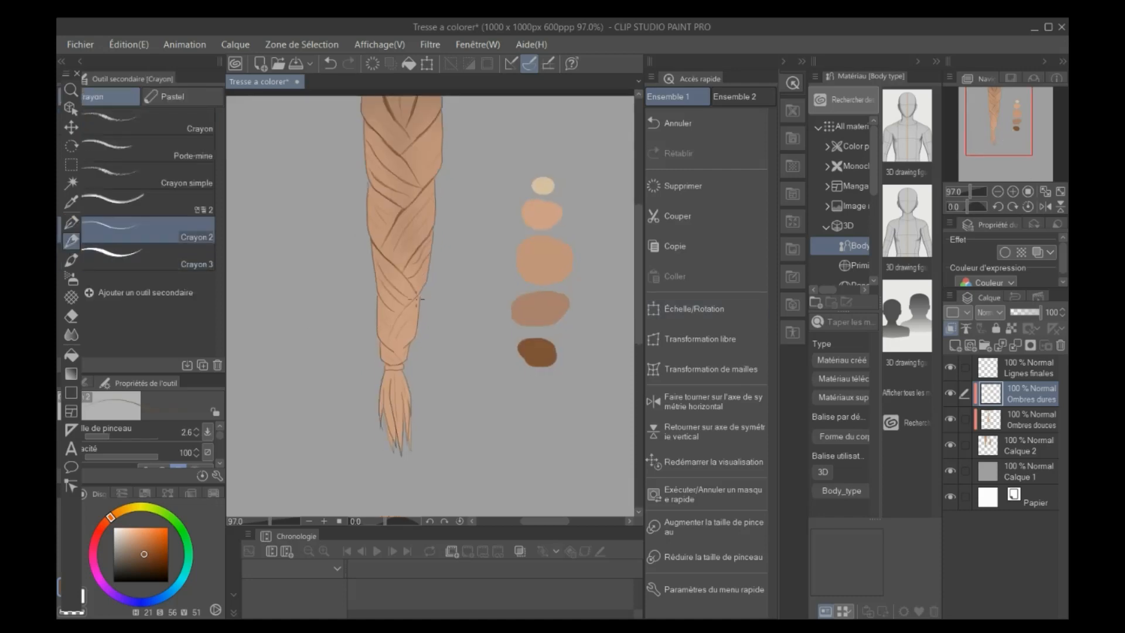
pyautogui.moveTo(415, 296); pyautogui.dragTo(394, 328)
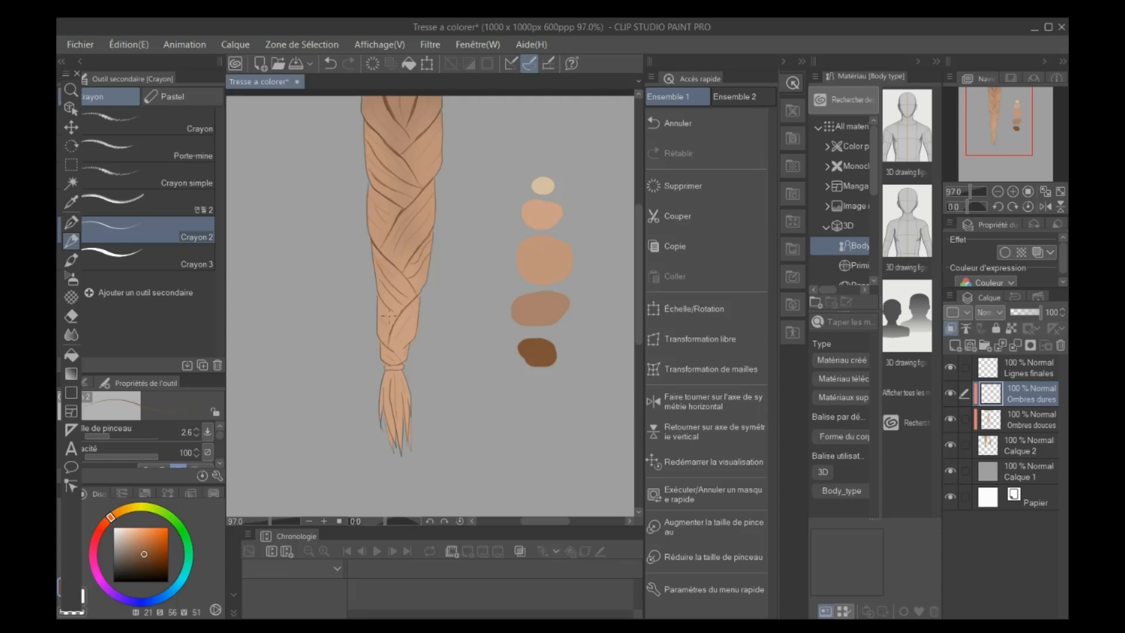